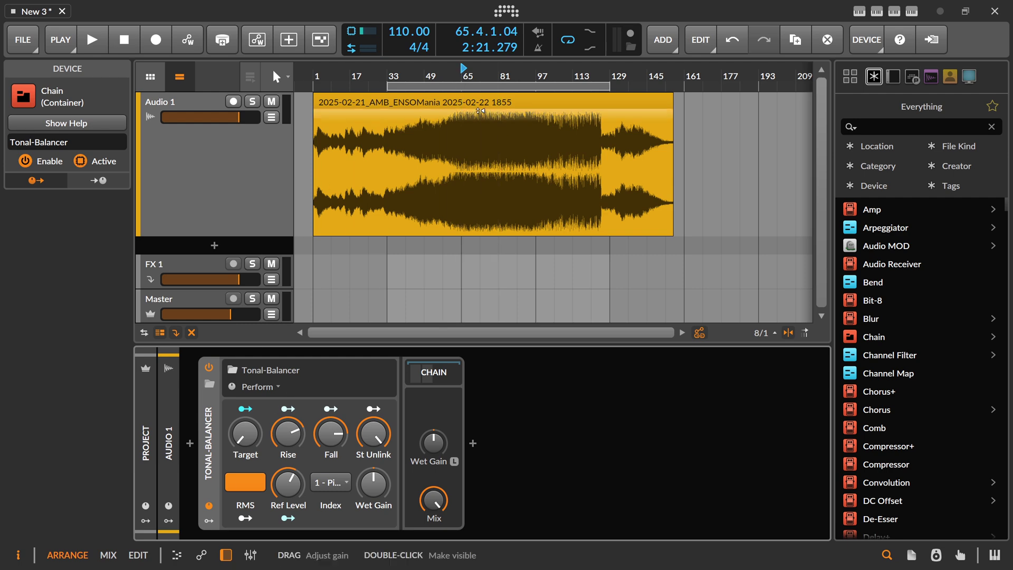
# Start playback and set the Tonal-Balancer's Target to about the midpoint with Index at 2 - Smiley.
pyautogui.press('space')
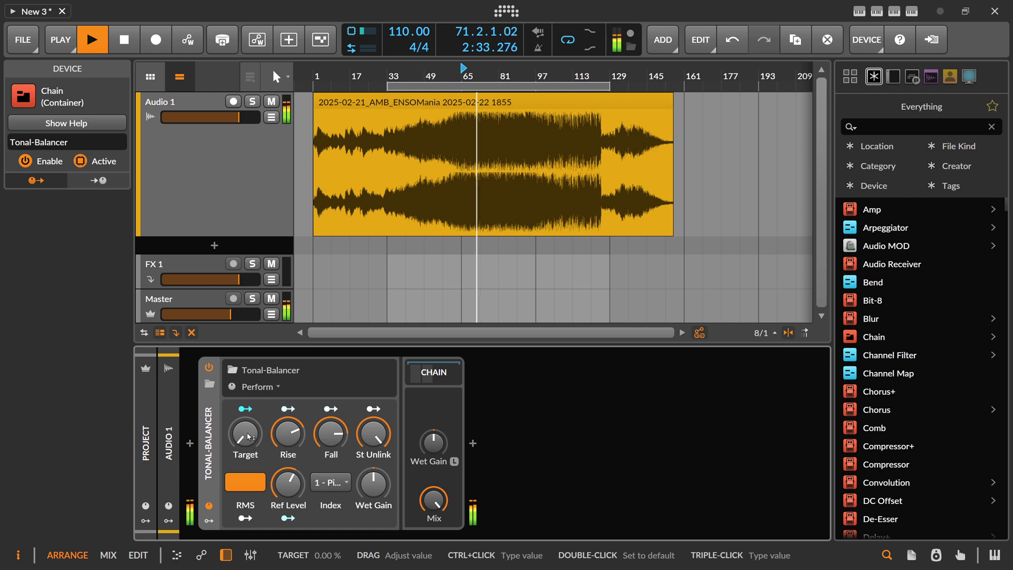
pyautogui.moveTo(249, 434); pyautogui.dragTo(249, 360)
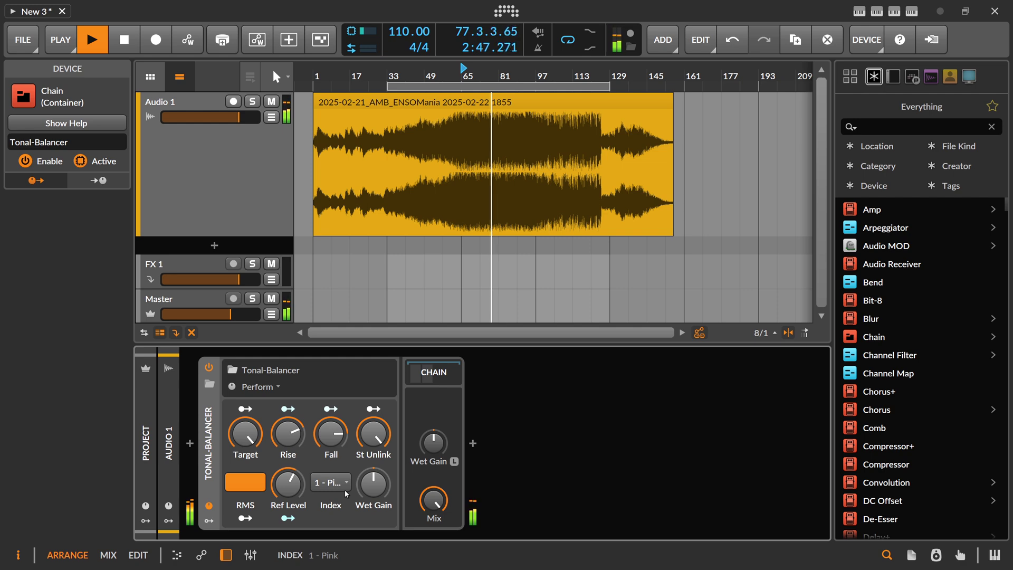
pyautogui.moveTo(246, 434); pyautogui.dragTo(245, 471)
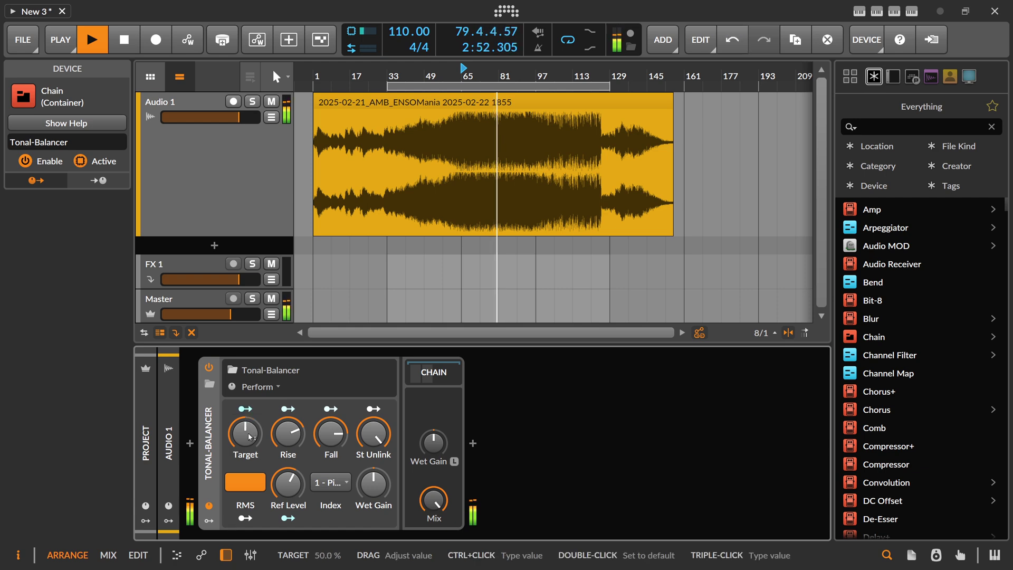
pyautogui.click(336, 487)
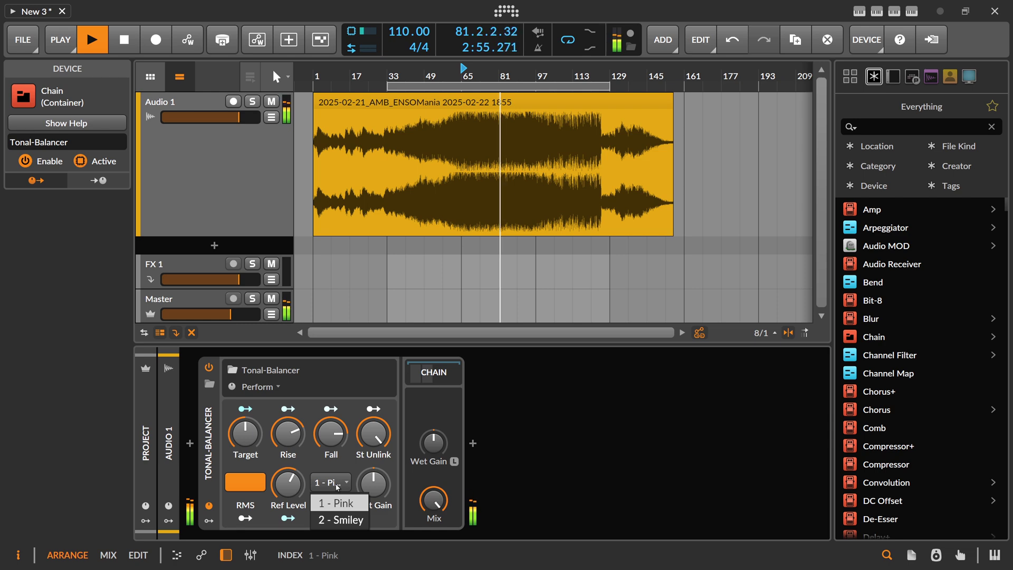
pyautogui.click(344, 521)
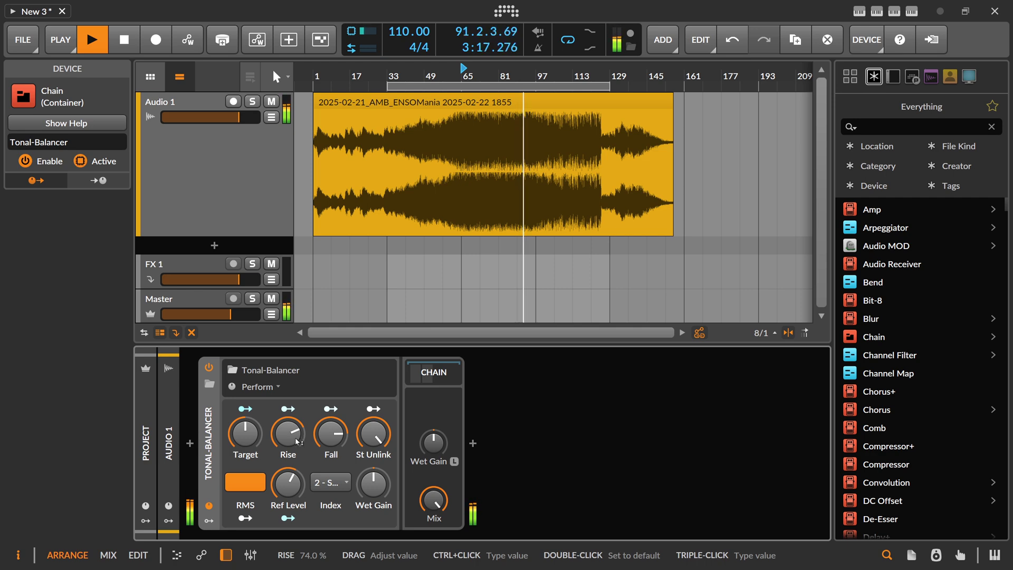
# Turn RMS off and set Target to maximum, Rise to 0 % and Fall to 61.2 % on the Tonal-Balancer.
pyautogui.moveTo(294, 437); pyautogui.dragTo(294, 468)
pyautogui.moveTo(336, 437); pyautogui.dragTo(336, 477)
pyautogui.moveTo(288, 433); pyautogui.dragTo(331, 441)
pyautogui.click(263, 477)
pyautogui.moveTo(245, 433); pyautogui.dragTo(246, 406)
pyautogui.moveTo(288, 433); pyautogui.dragTo(288, 439)
pyautogui.moveTo(331, 433)
pyautogui.mouseDown()
pyautogui.moveTo(331, 416)
pyautogui.moveTo(333, 444)
pyautogui.mouseUp()
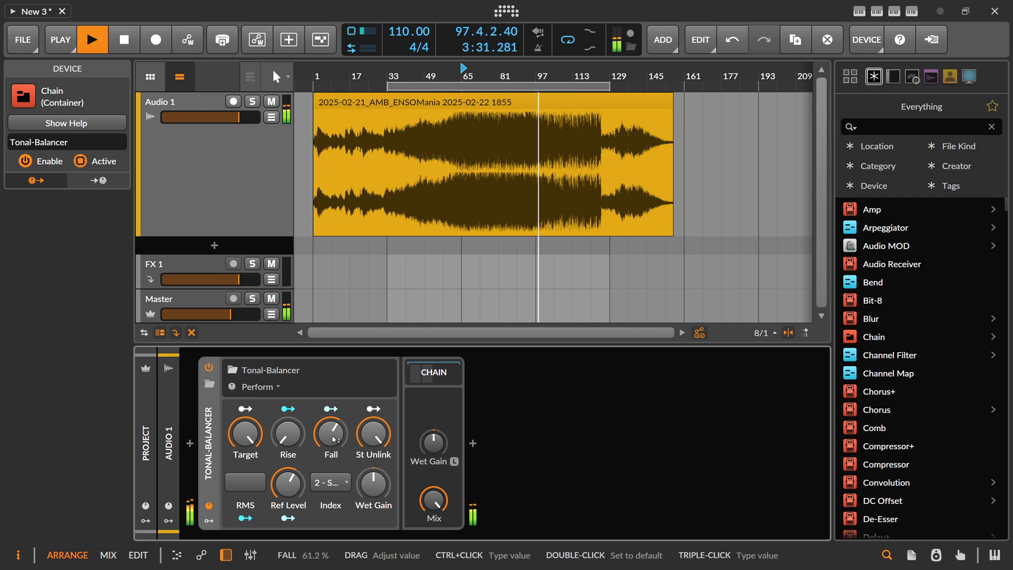
# Stop playback, then turn RMS on, set Target and Rise to about the midpoint, and raise Fall slightly.
pyautogui.press('space')
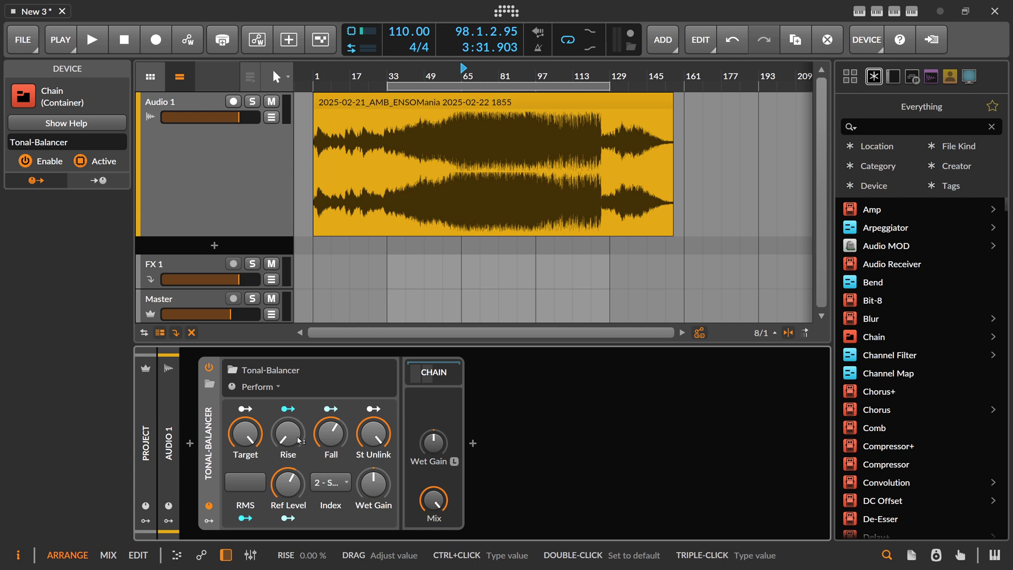
pyautogui.moveTo(299, 441)
pyautogui.mouseDown()
pyautogui.moveTo(298, 419)
pyautogui.moveTo(294, 438)
pyautogui.moveTo(294, 427)
pyautogui.mouseUp()
pyautogui.moveTo(335, 434); pyautogui.dragTo(331, 426)
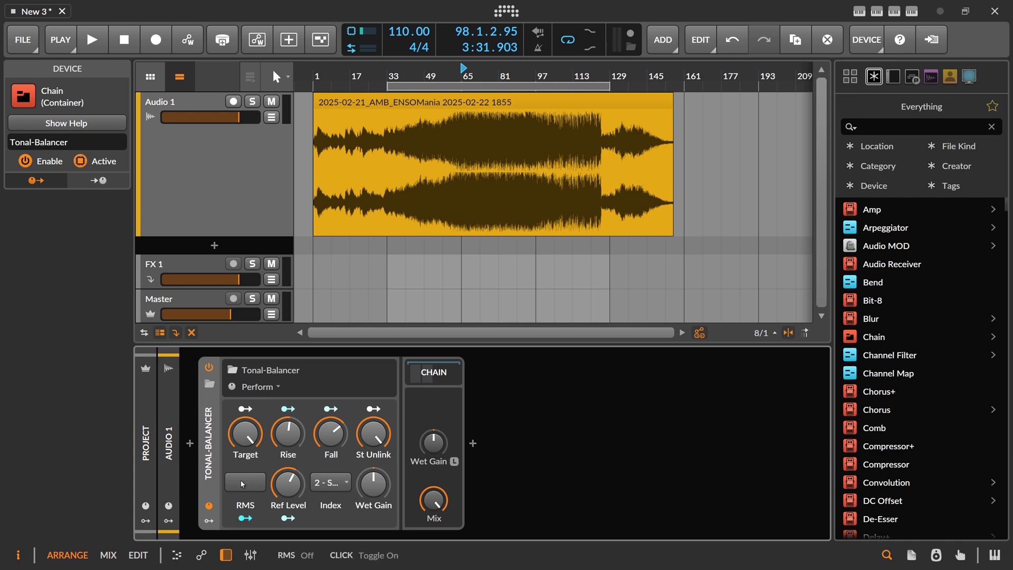
pyautogui.click(249, 491)
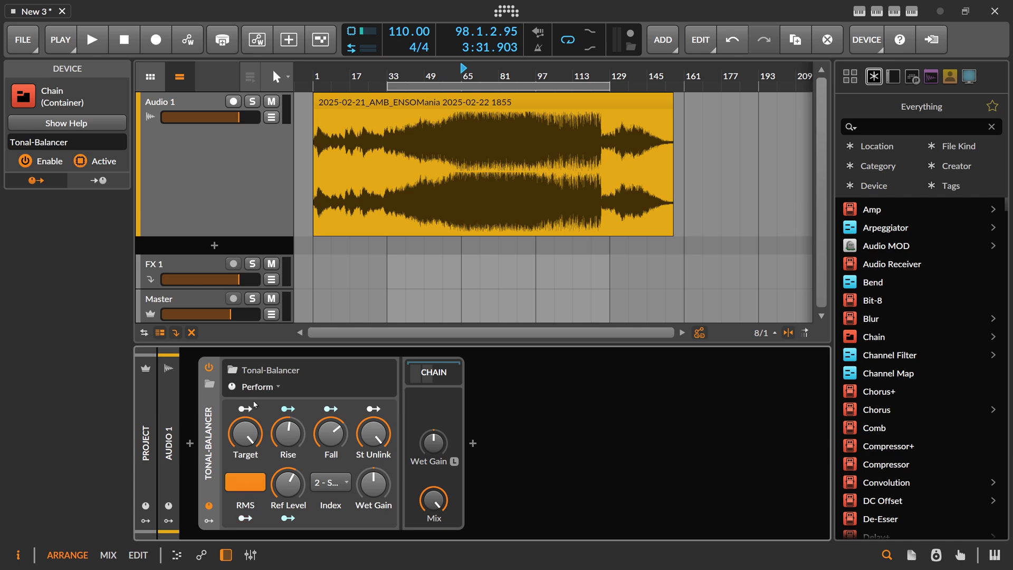
pyautogui.moveTo(246, 433)
pyautogui.mouseDown()
pyautogui.moveTo(246, 443)
pyautogui.moveTo(250, 434)
pyautogui.mouseUp()
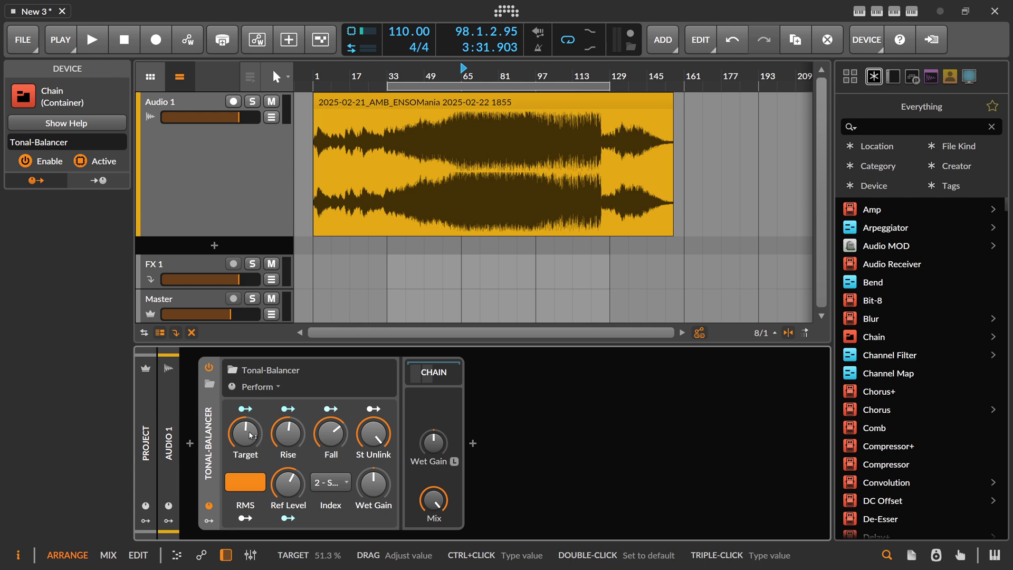
# Show the Tonal-Balancer's inner chain, expand the Comp device and open the Noise layer's devices.
pyautogui.click(412, 376)
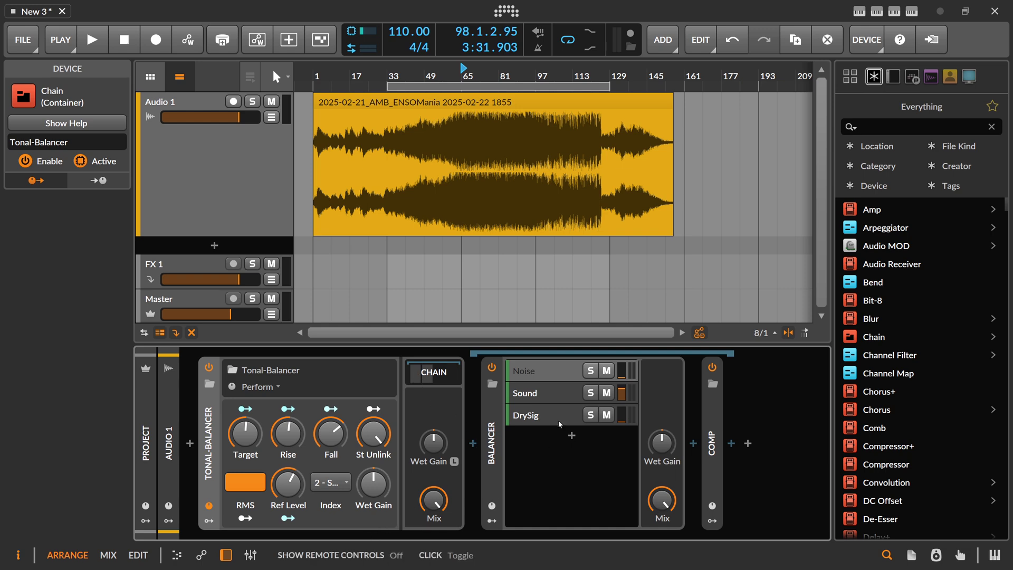
pyautogui.click(533, 371)
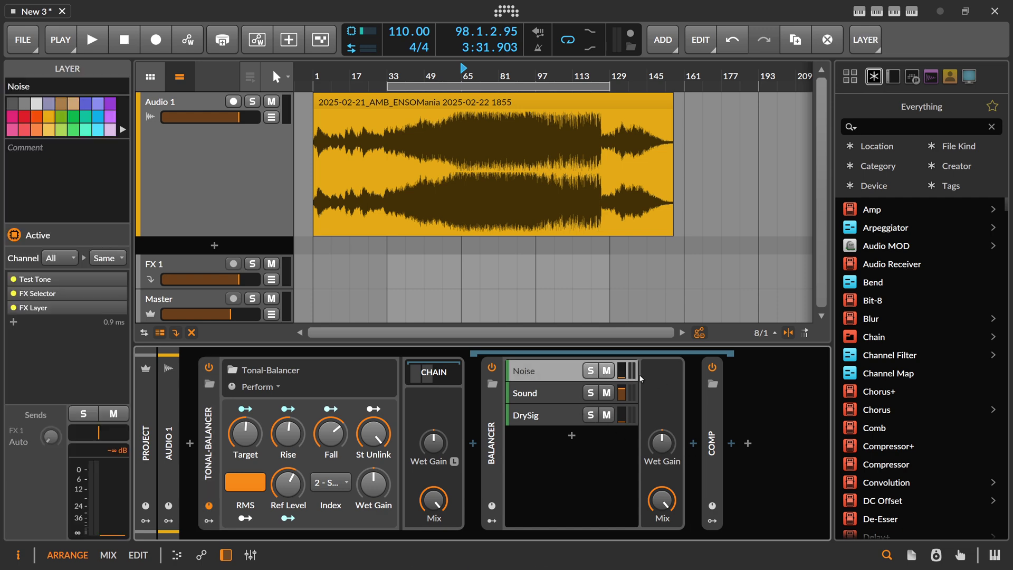
pyautogui.doubleClick(712, 438)
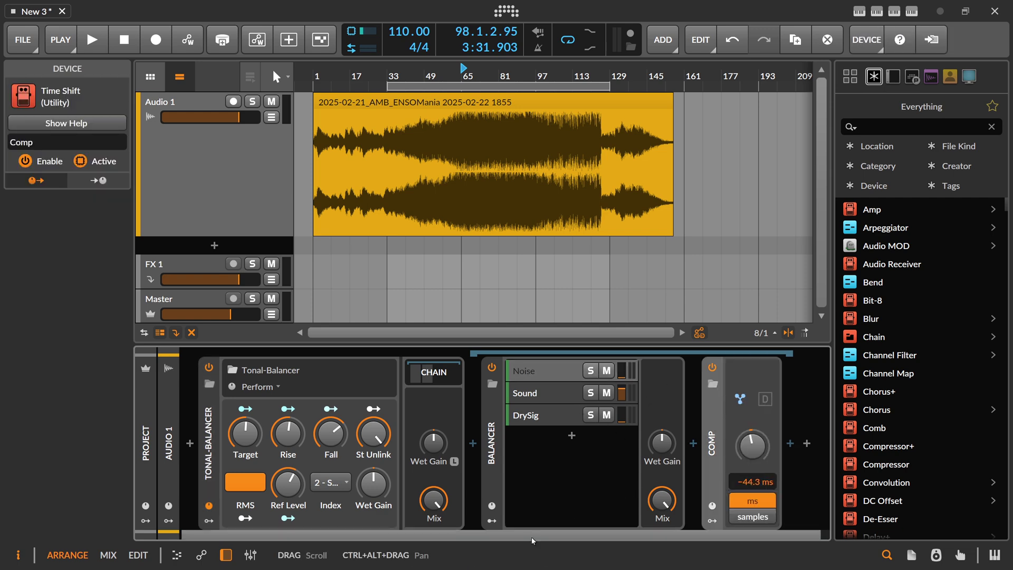
pyautogui.click(561, 377)
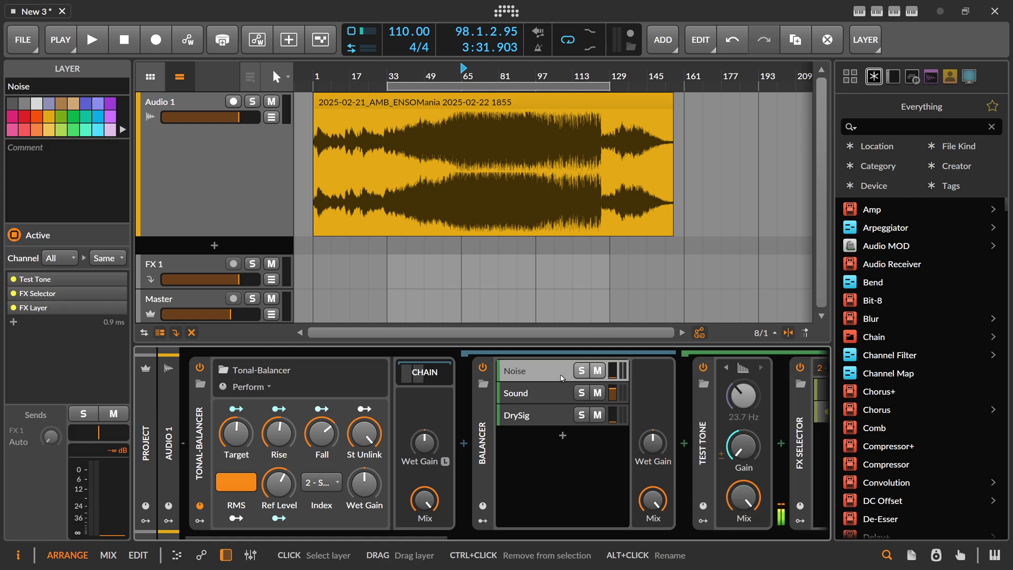
# Choose Pink Noise as the waveform of the Test Tone device in the Noise layer.
pyautogui.scroll(-3, 527, 534)
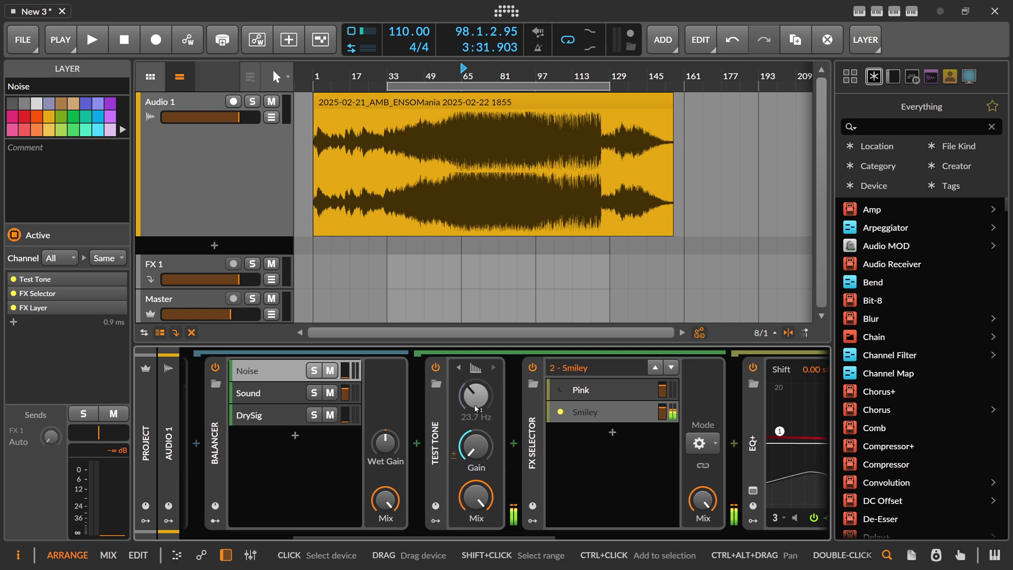
pyautogui.click(479, 369)
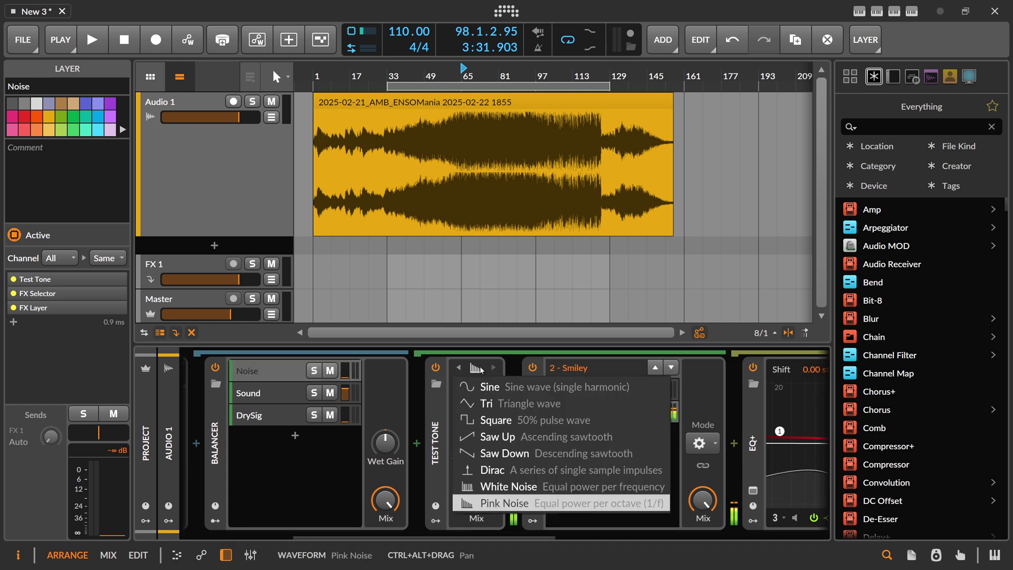
pyautogui.click(485, 505)
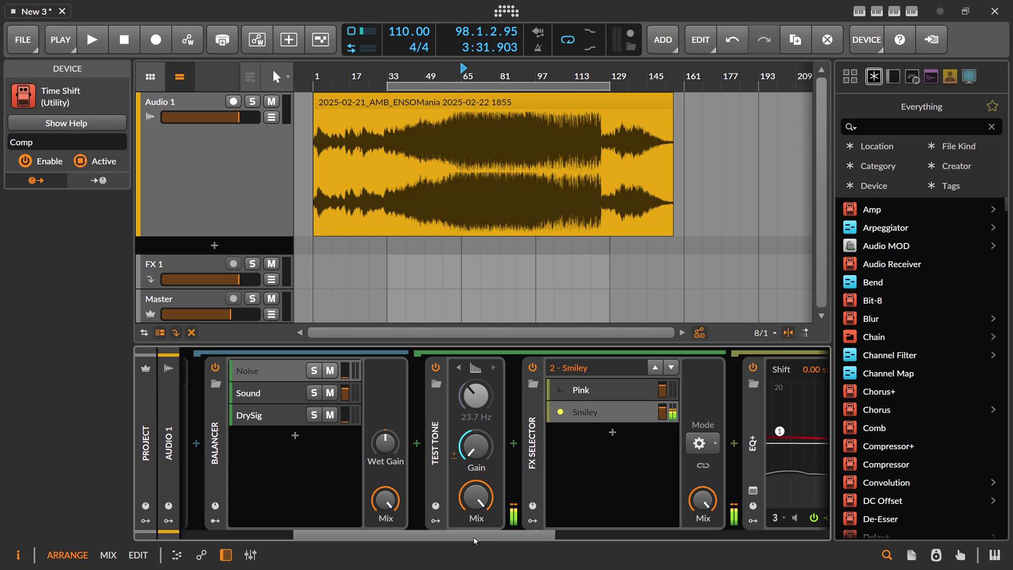
# Examine the FX Selector and its EQ+, and check the options offered by the Tonal-Balancer's Index.
pyautogui.moveTo(473, 537); pyautogui.dragTo(519, 535)
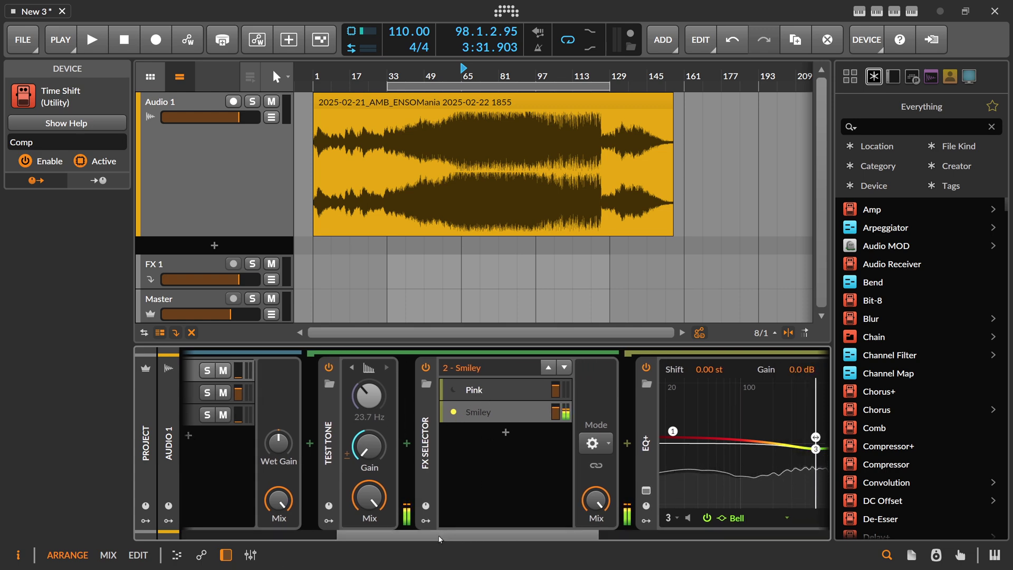
pyautogui.hscroll(3, 454, 496)
pyautogui.moveTo(426, 536); pyautogui.dragTo(240, 536)
pyautogui.click(327, 485)
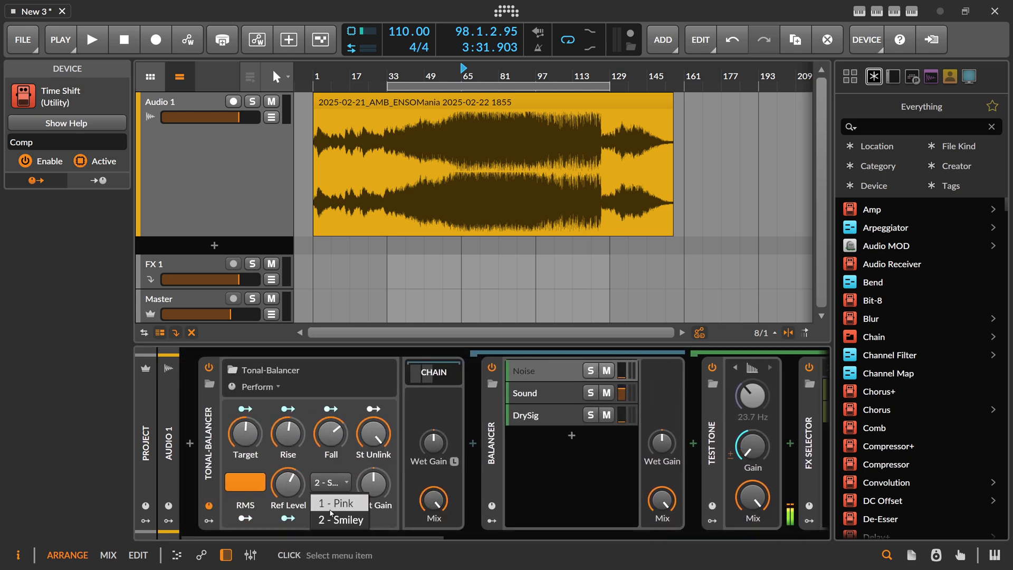
pyautogui.click(341, 463)
# Activate the Pink layer in the FX Selector and duplicate the Smiley layer.
pyautogui.moveTo(356, 536); pyautogui.dragTo(599, 537)
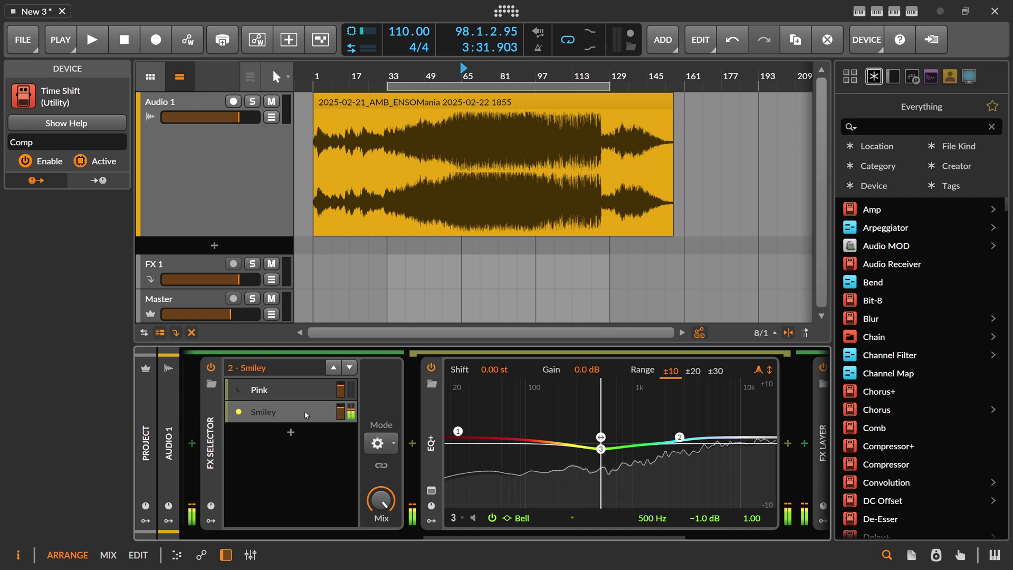
pyautogui.click(259, 391)
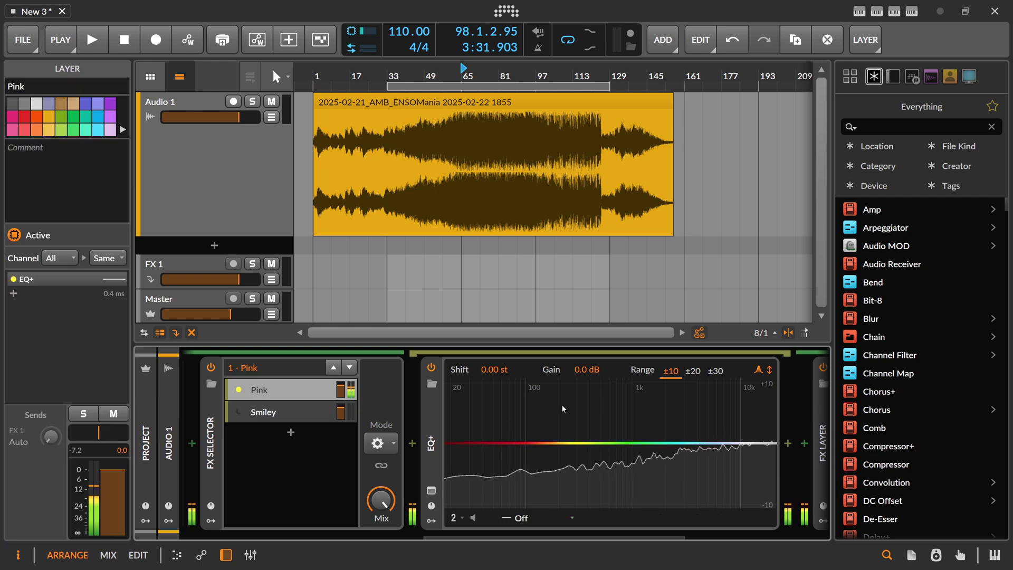
pyautogui.click(277, 410)
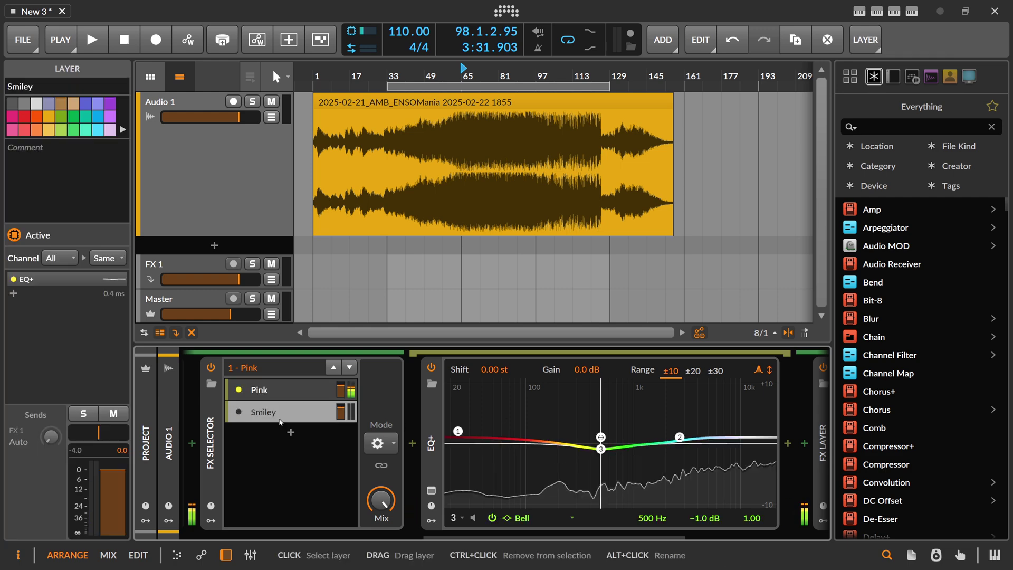
pyautogui.hotkey('ctrl', 'd')
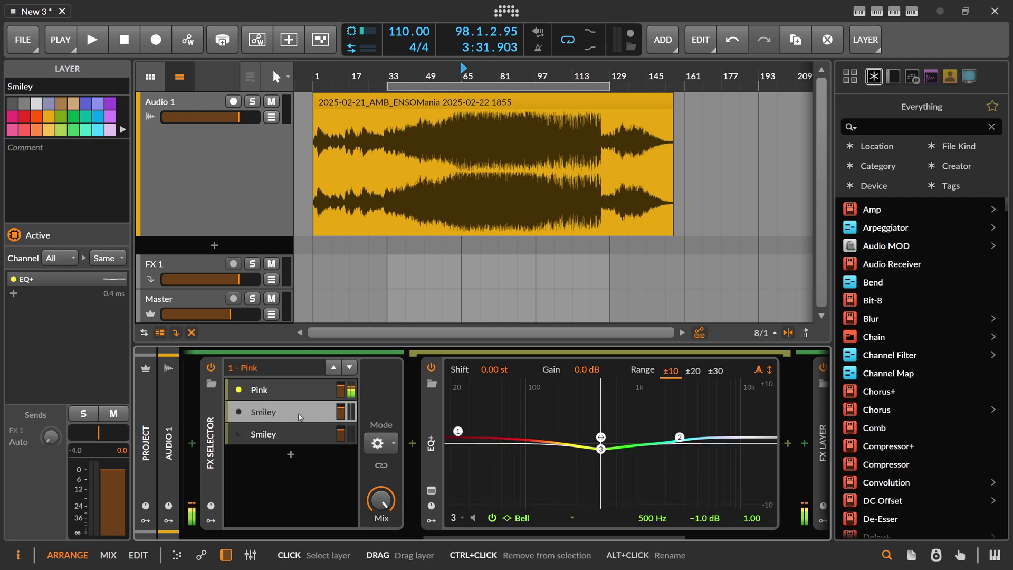
# Rename the duplicated Smiley layer as Custom and set its EQ+ high-shelf gain to 0.0 dB.
pyautogui.click(282, 435)
pyautogui.doubleClick(282, 434)
pyautogui.write('Custom')
pyautogui.press('Return')
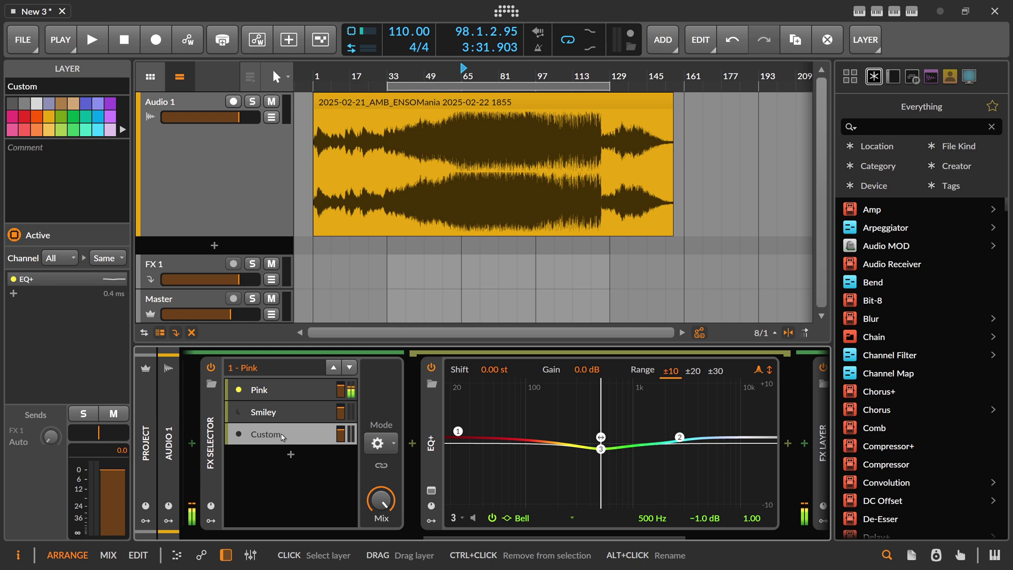
pyautogui.click(680, 437)
pyautogui.moveTo(720, 523); pyautogui.dragTo(705, 520)
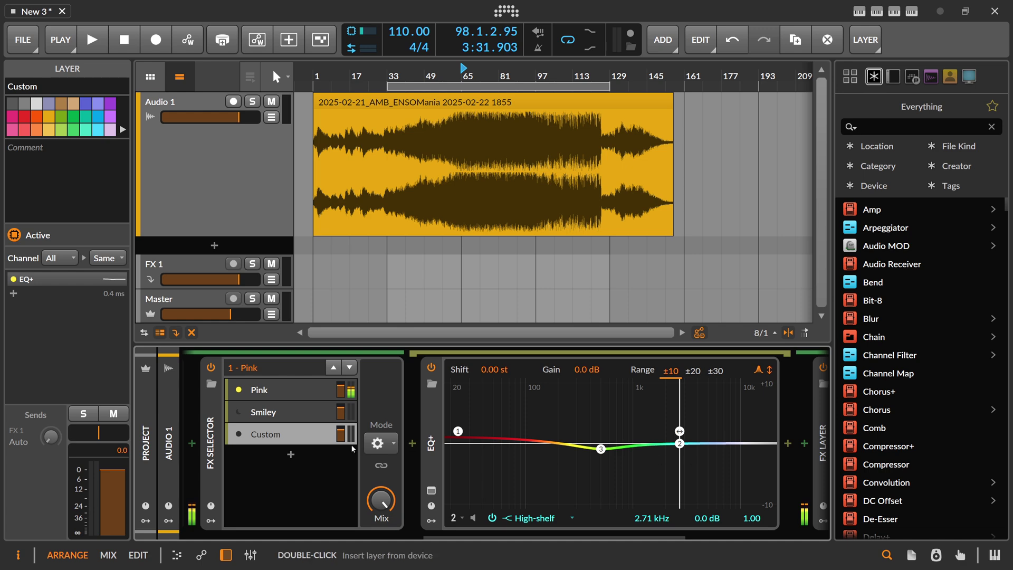
# Check the Tonal-Balancer's Index options for the Custom entry, keeping 1 - Pink selected.
pyautogui.hscroll(-6, 423, 527)
pyautogui.click(330, 483)
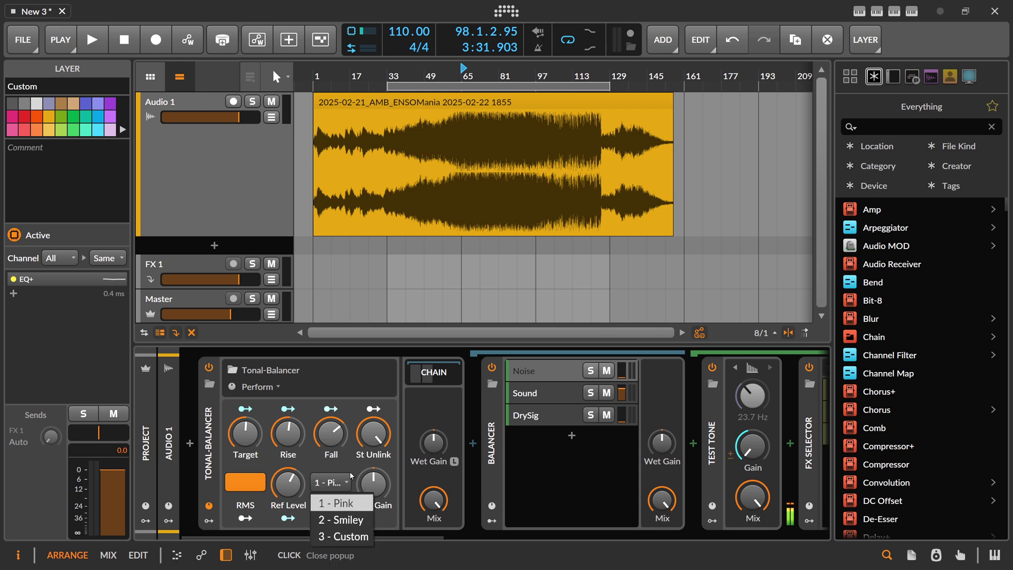
pyautogui.click(327, 503)
# Hide the Custom layer's devices and select the FX Layer device that follows the FX Selector.
pyautogui.moveTo(324, 529); pyautogui.dragTo(594, 520)
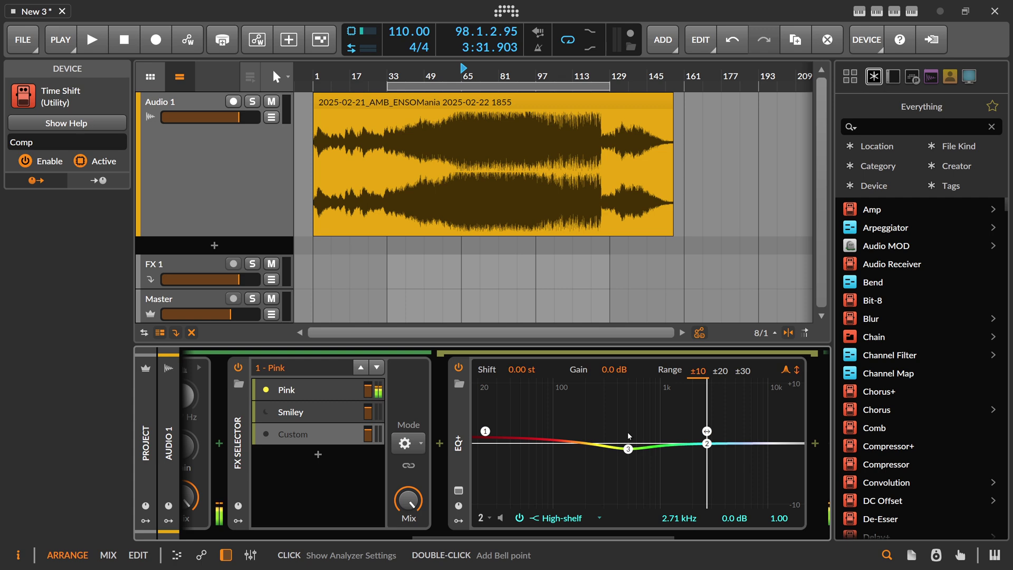
pyautogui.click(357, 436)
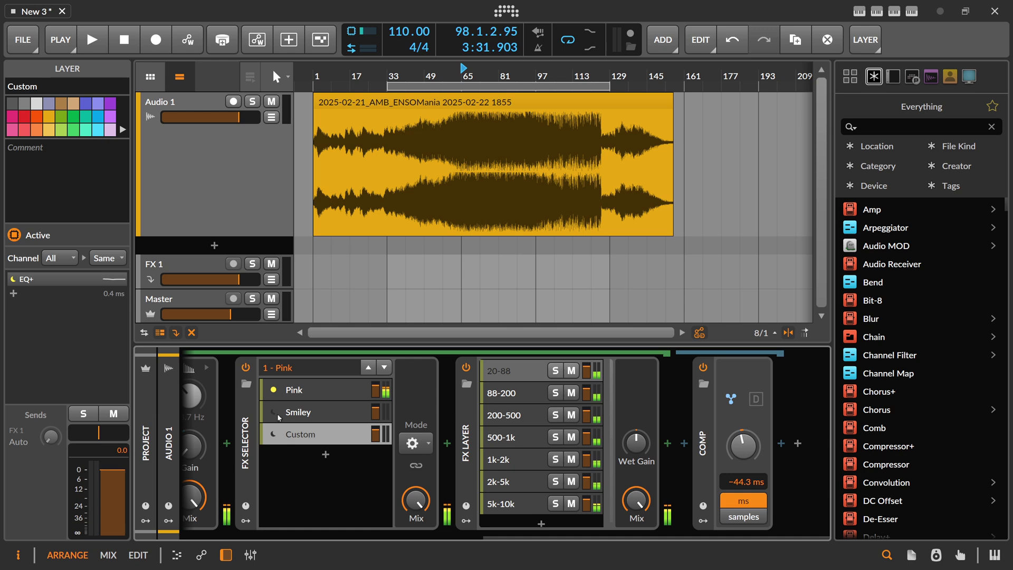
pyautogui.moveTo(513, 536); pyautogui.dragTo(489, 537)
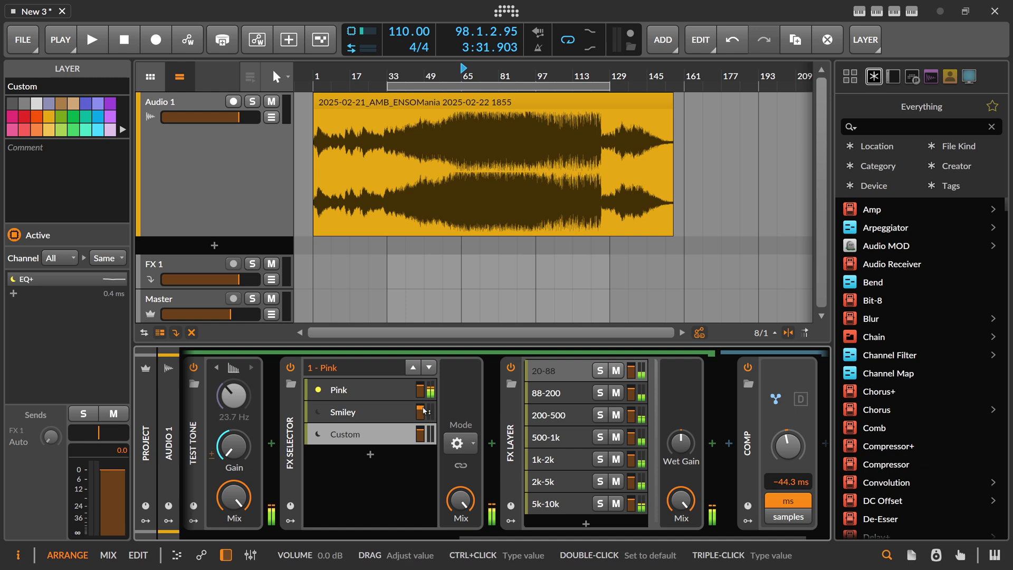
pyautogui.click(510, 430)
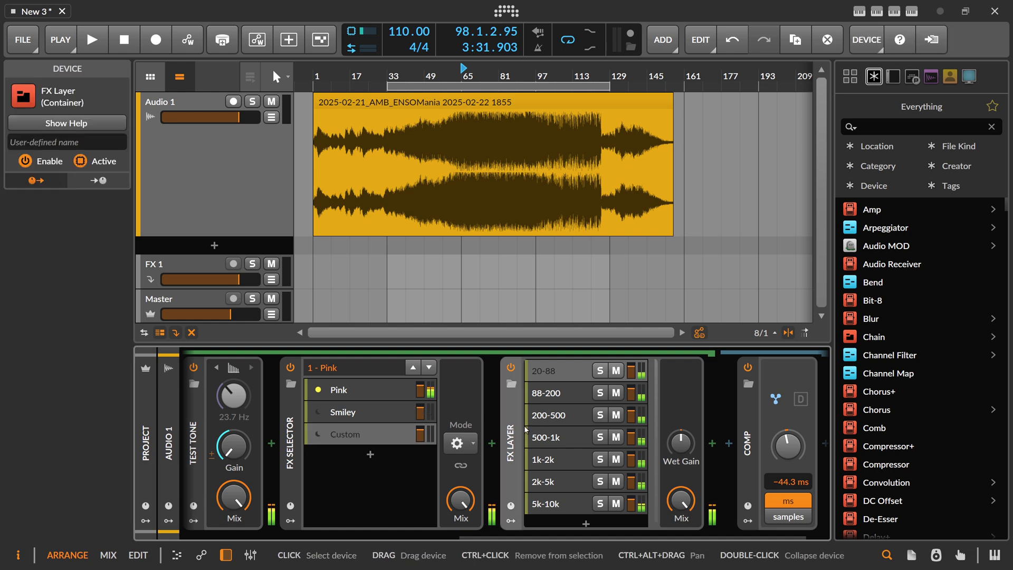
pyautogui.scroll(-1, 539, 536)
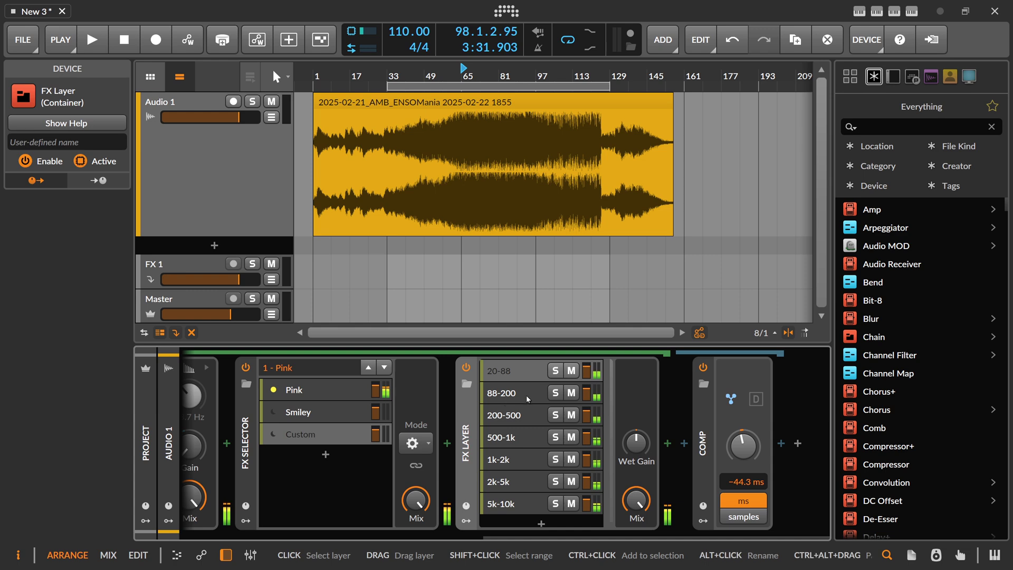
# Inspect the FX Layer's bands one by one from 88-200 to 5k-10k and expand the 5k-10k Convolution device.
pyautogui.click(505, 393)
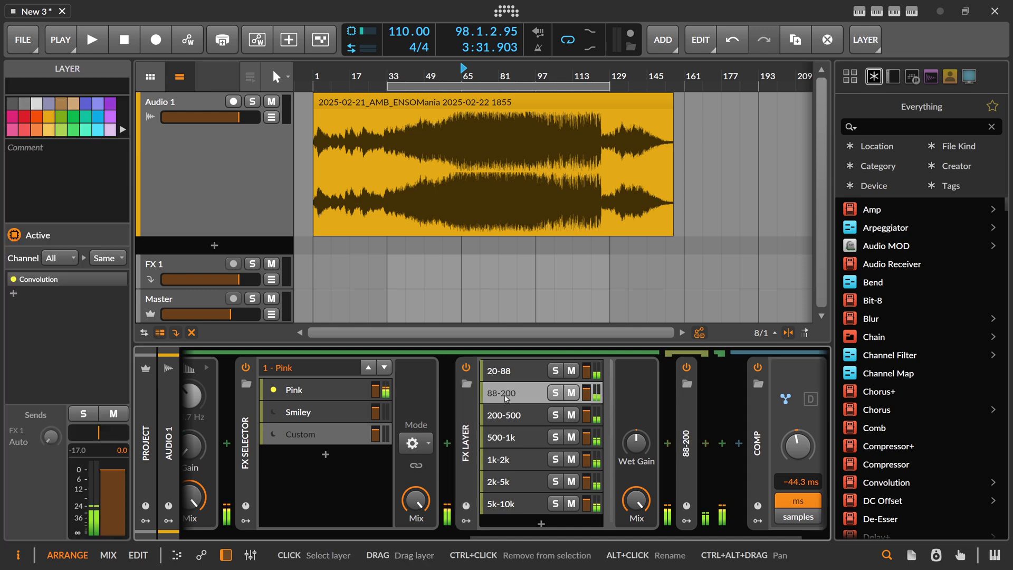
pyautogui.click(506, 415)
pyautogui.click(505, 437)
pyautogui.click(503, 459)
pyautogui.click(503, 481)
pyautogui.click(504, 504)
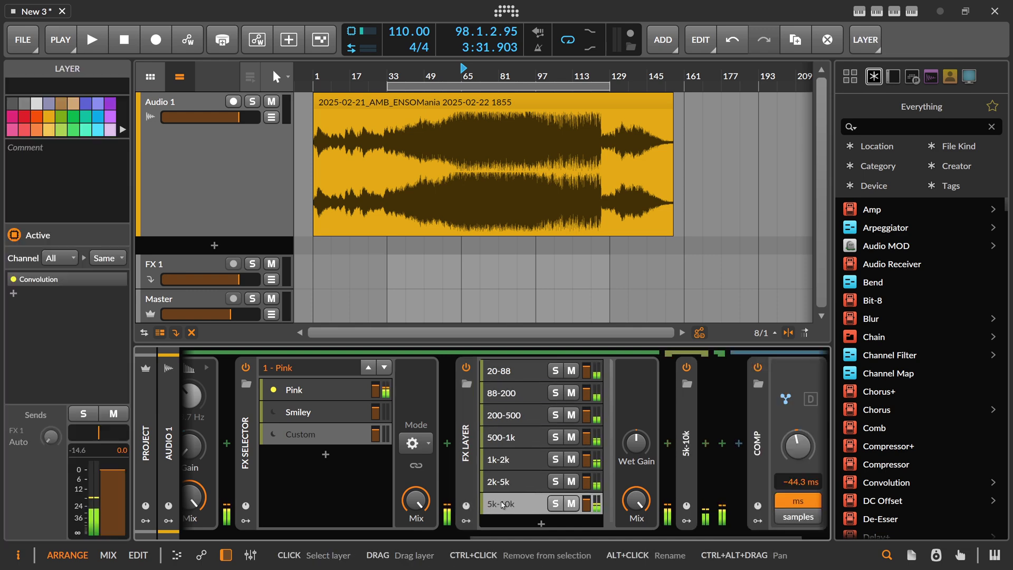
pyautogui.moveTo(505, 531); pyautogui.dragTo(513, 531)
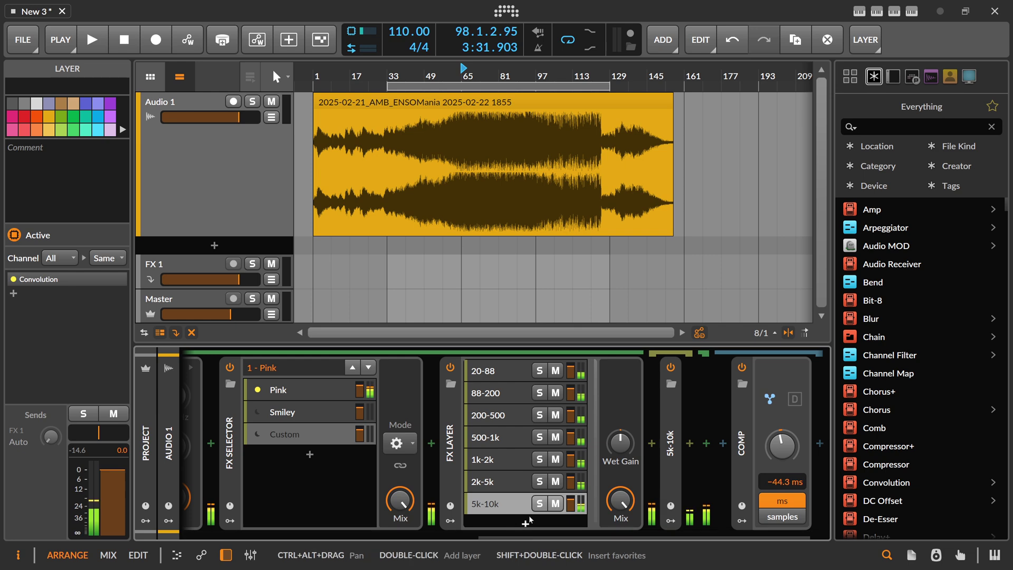
pyautogui.click(669, 458)
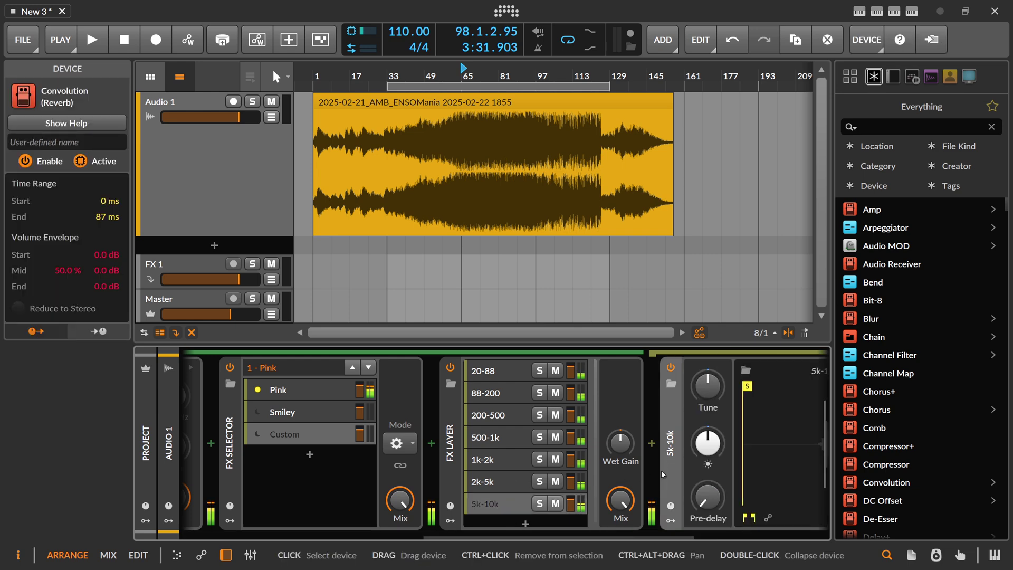
# Examine the 5k-10k Convolution device, then return to the Balancer and show its Noise layer's device chain.
pyautogui.moveTo(567, 534); pyautogui.dragTo(638, 531)
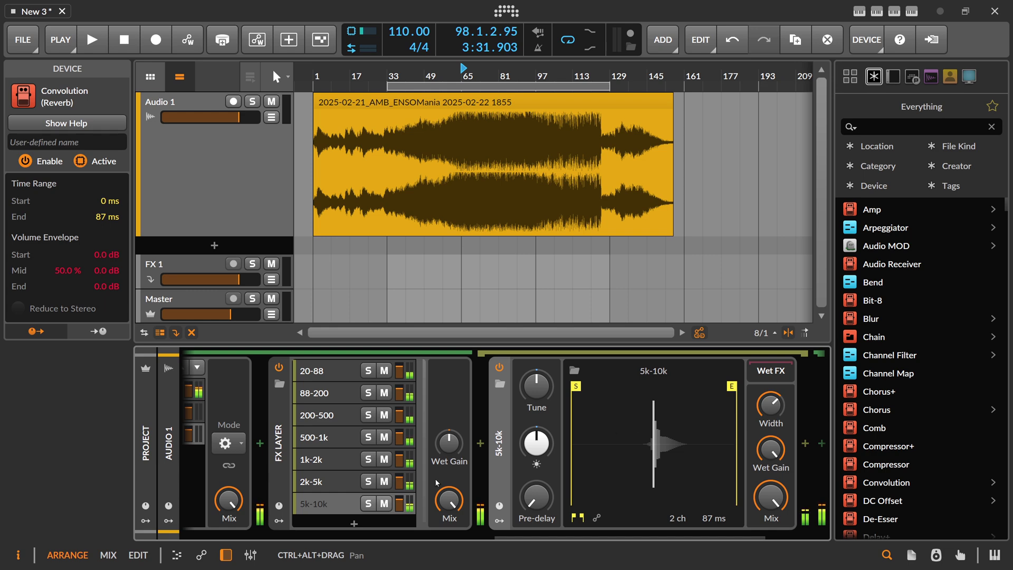
pyautogui.click(348, 503)
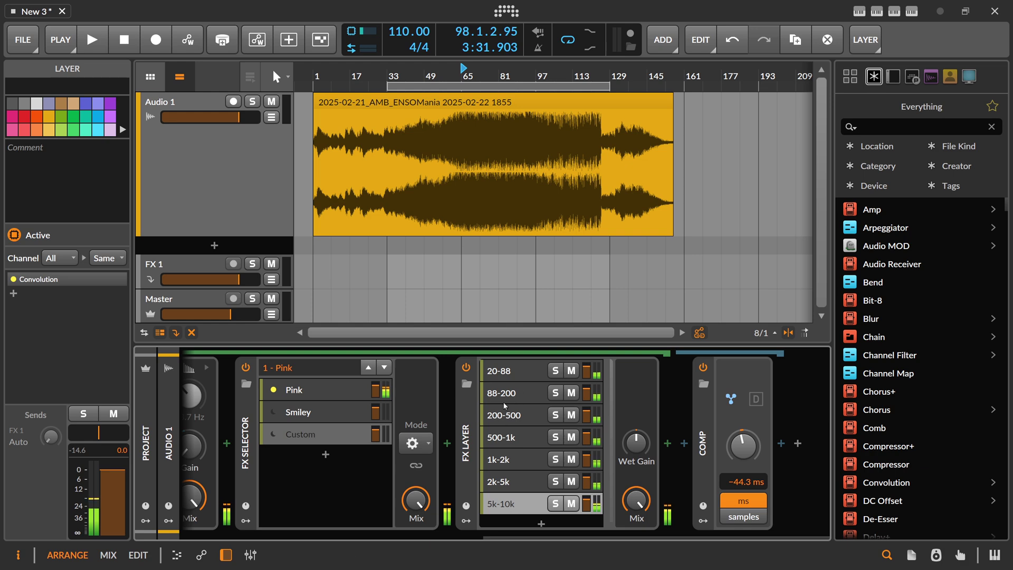
pyautogui.moveTo(552, 536); pyautogui.dragTo(363, 534)
pyautogui.click(339, 373)
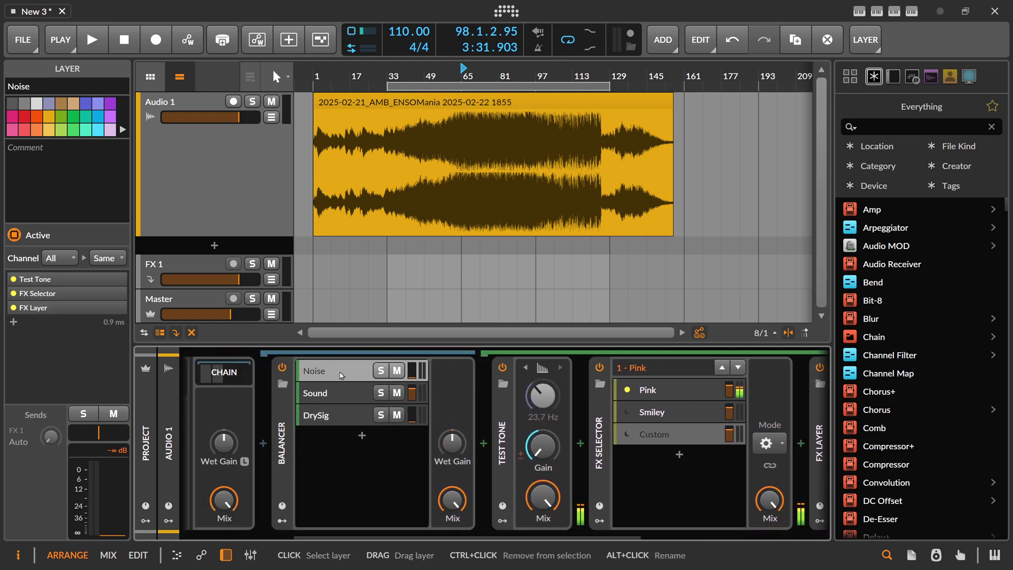
pyautogui.click(341, 375)
# Select the Balancer's Sound layer and examine its FX Layer bands and the Match Level Volume device in the 88-200 band.
pyautogui.click(528, 393)
pyautogui.moveTo(442, 537); pyautogui.dragTo(506, 531)
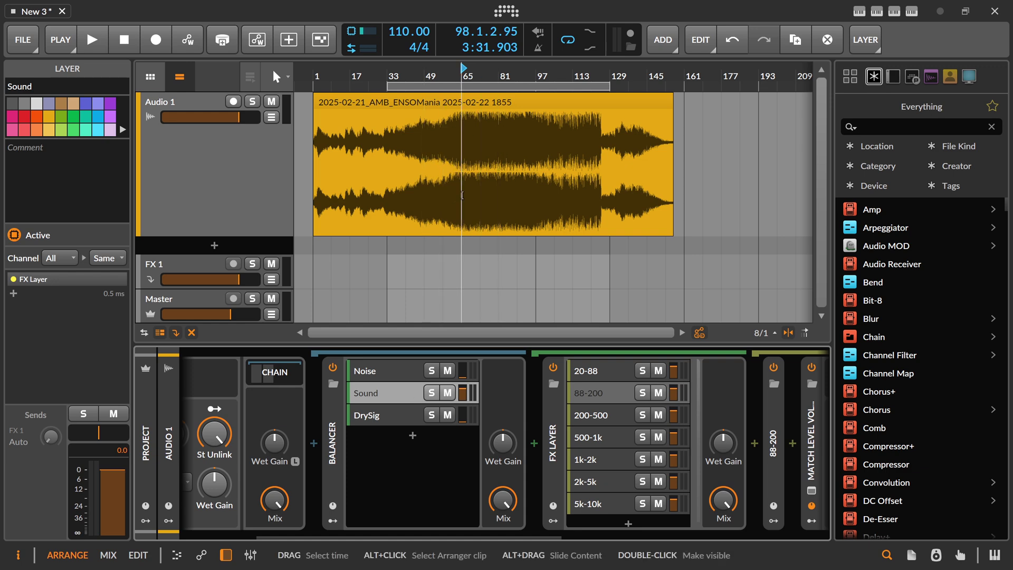
pyautogui.moveTo(465, 534); pyautogui.dragTo(518, 534)
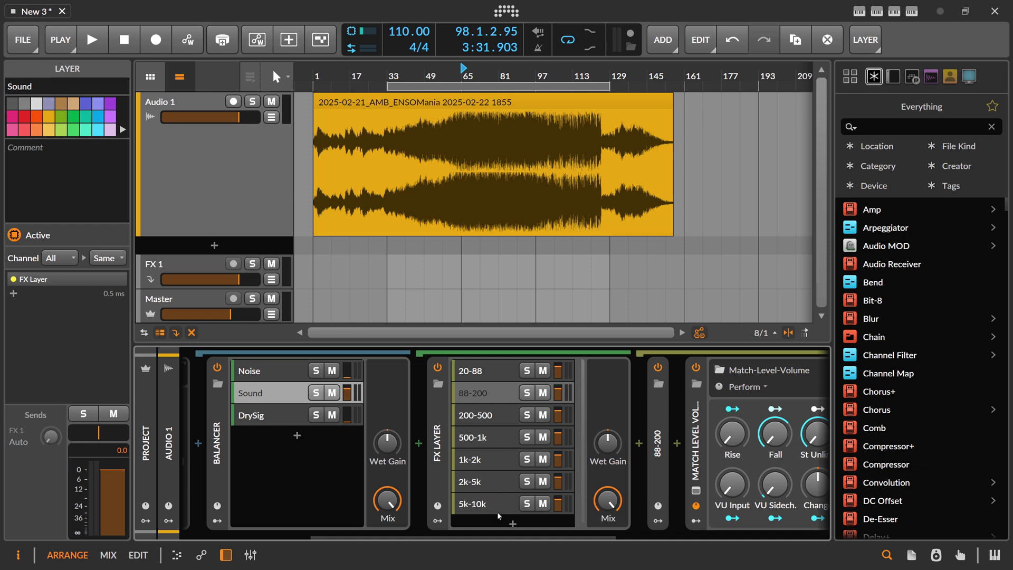
pyautogui.moveTo(476, 537); pyautogui.dragTo(568, 536)
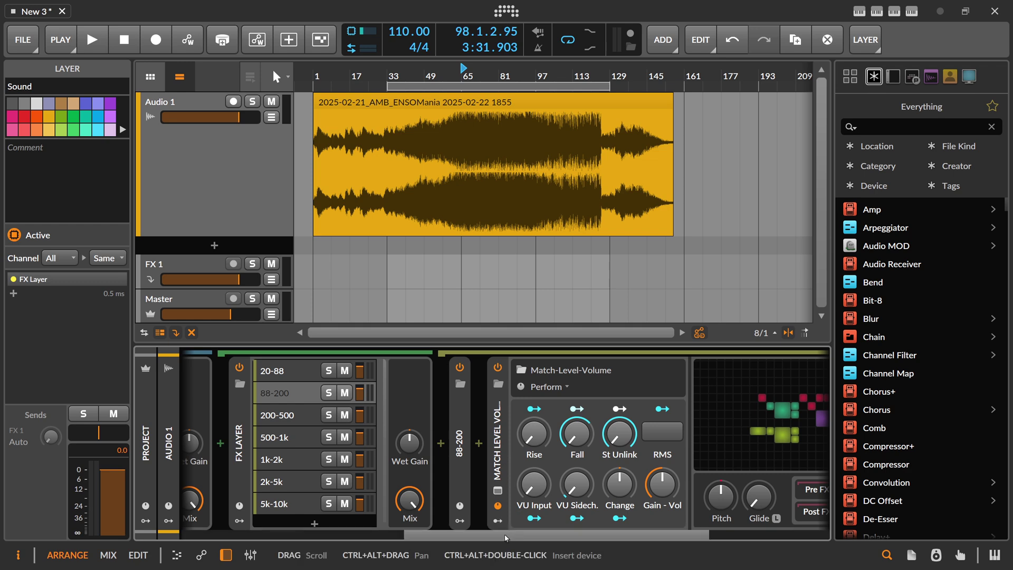
pyautogui.moveTo(505, 535); pyautogui.dragTo(572, 536)
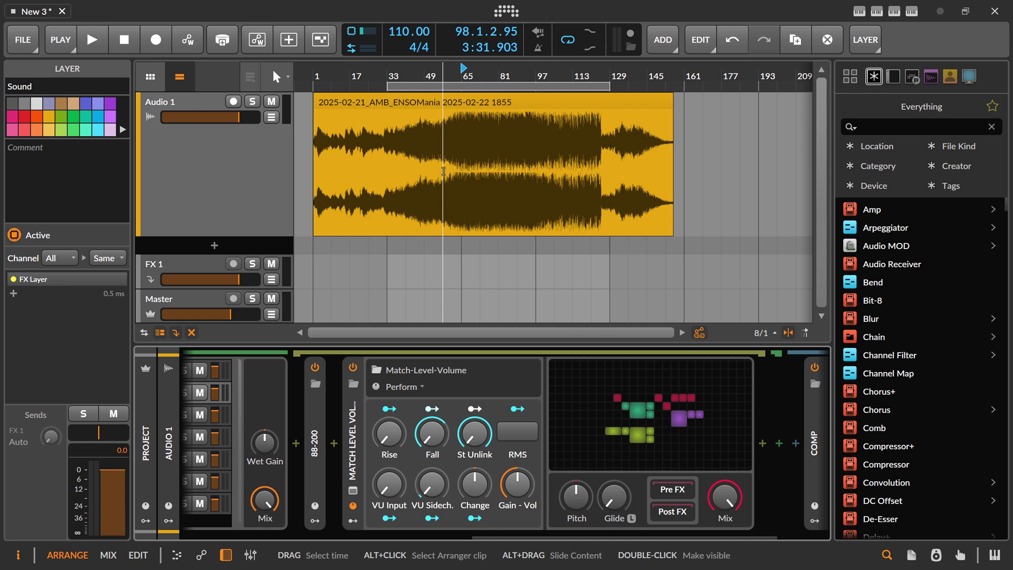
pyautogui.scroll(5, 324, 522)
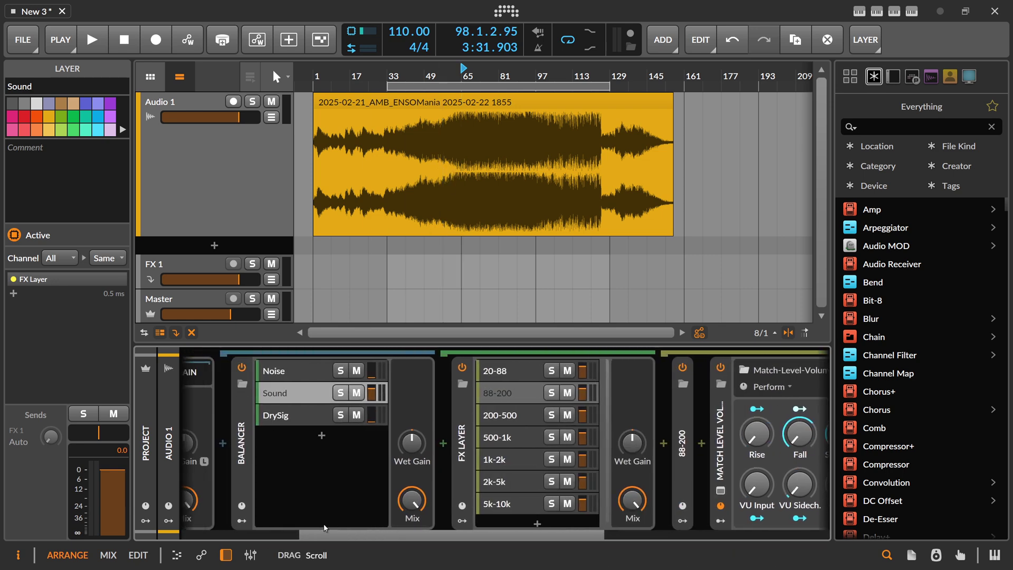
pyautogui.moveTo(369, 534); pyautogui.dragTo(537, 527)
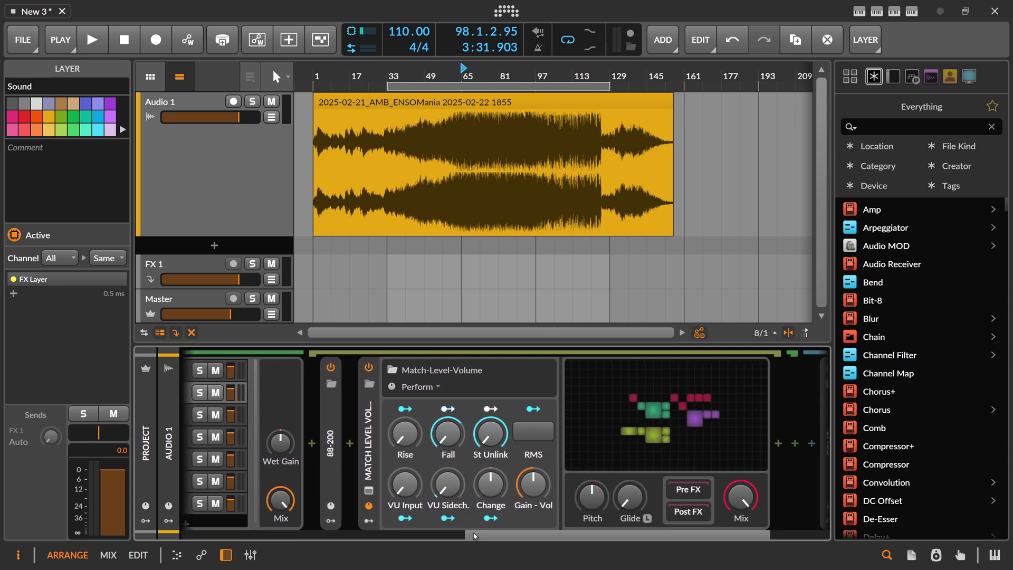
pyautogui.scroll(2, 477, 533)
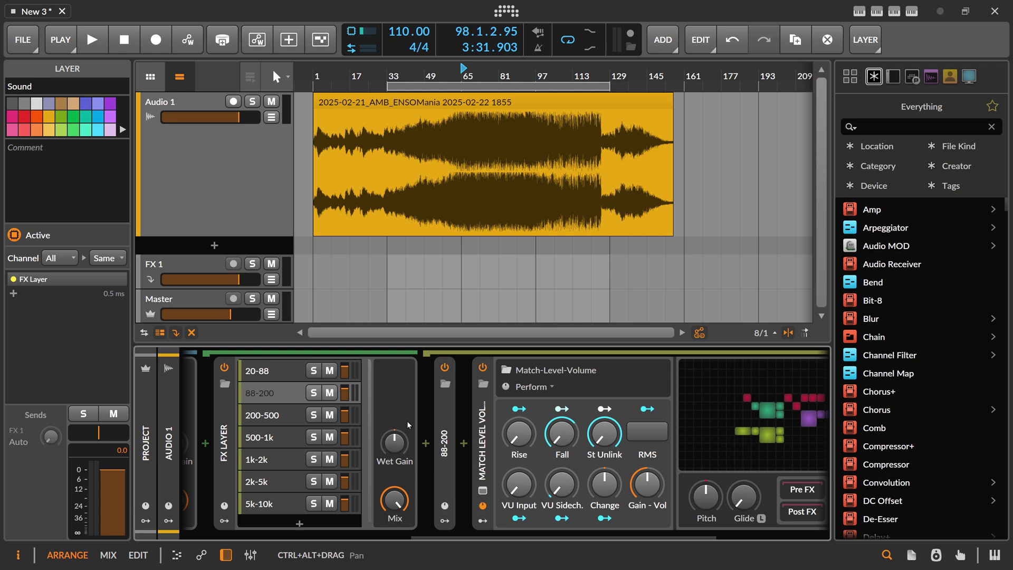
pyautogui.scroll(5, 363, 449)
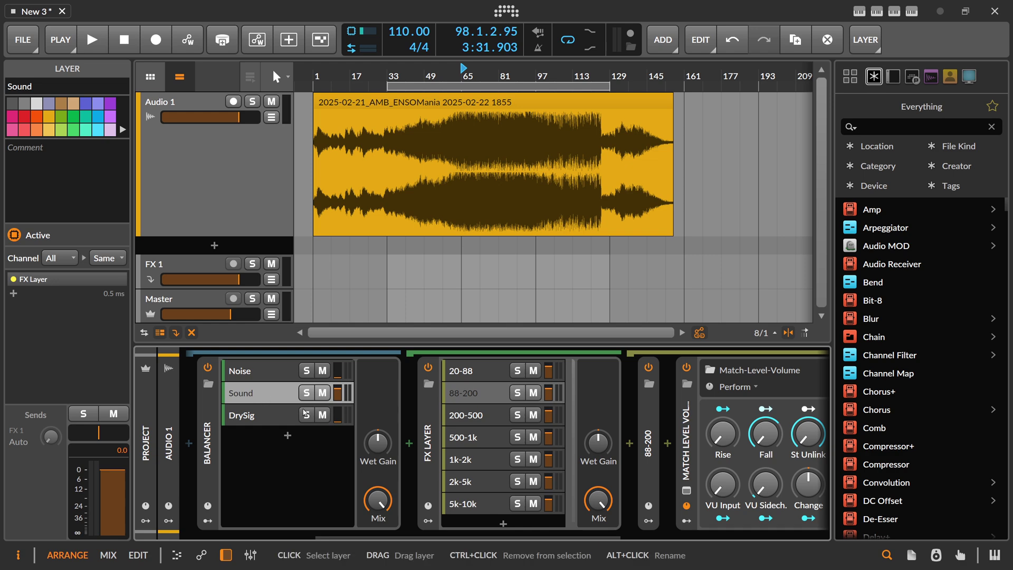
# Show the Balancer's DrySig layer and examine its Convolution device.
pyautogui.scroll(3, 344, 428)
pyautogui.click(364, 422)
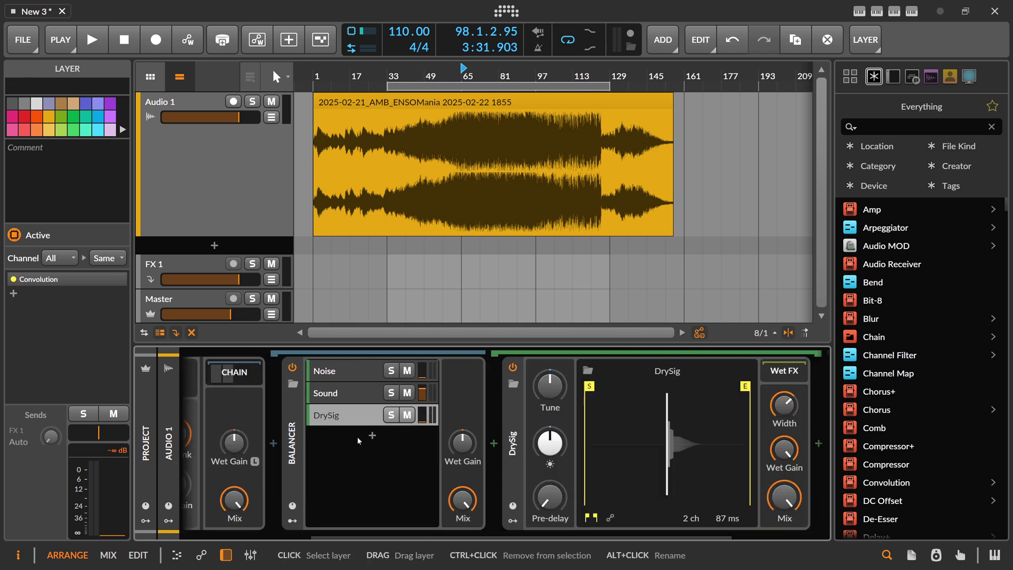
pyautogui.scroll(5, 410, 496)
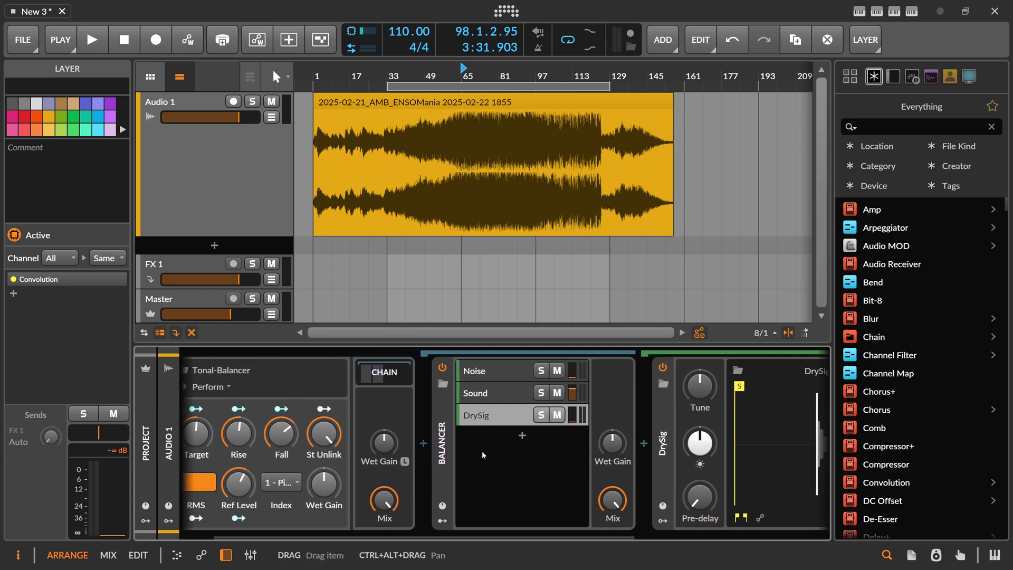
pyautogui.moveTo(581, 527); pyautogui.dragTo(655, 524)
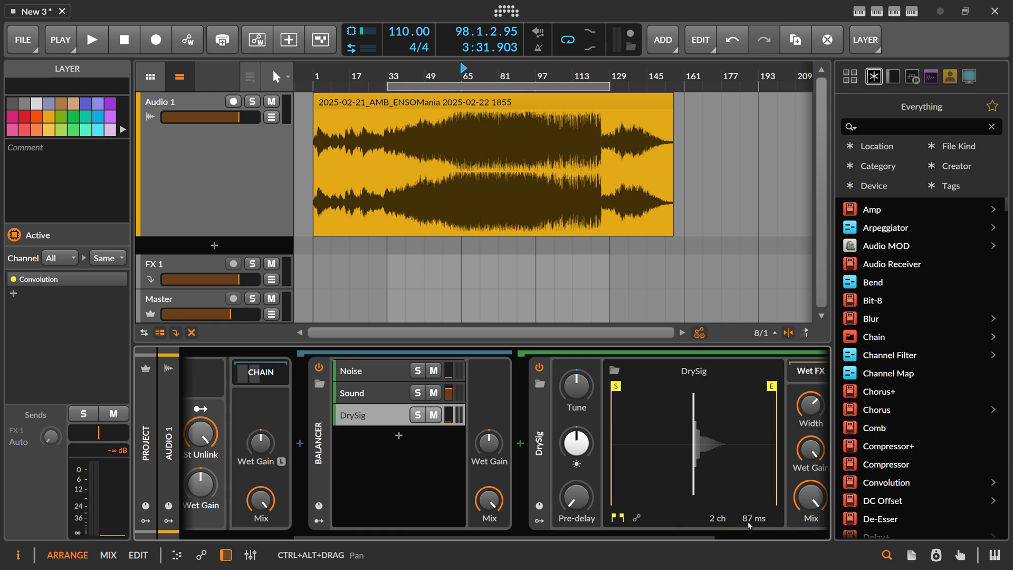
pyautogui.moveTo(566, 536); pyautogui.dragTo(438, 530)
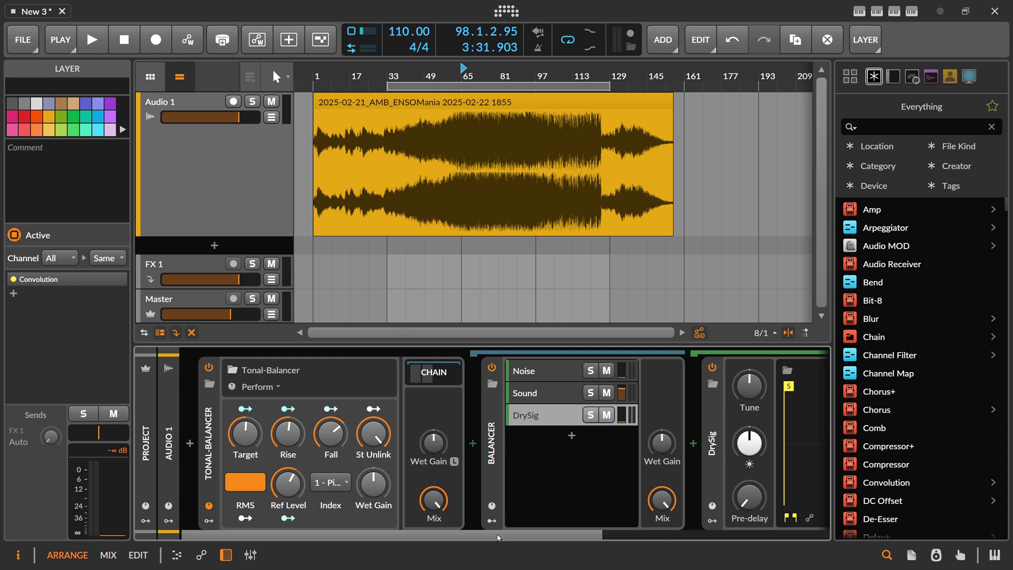
pyautogui.moveTo(560, 537); pyautogui.dragTo(689, 537)
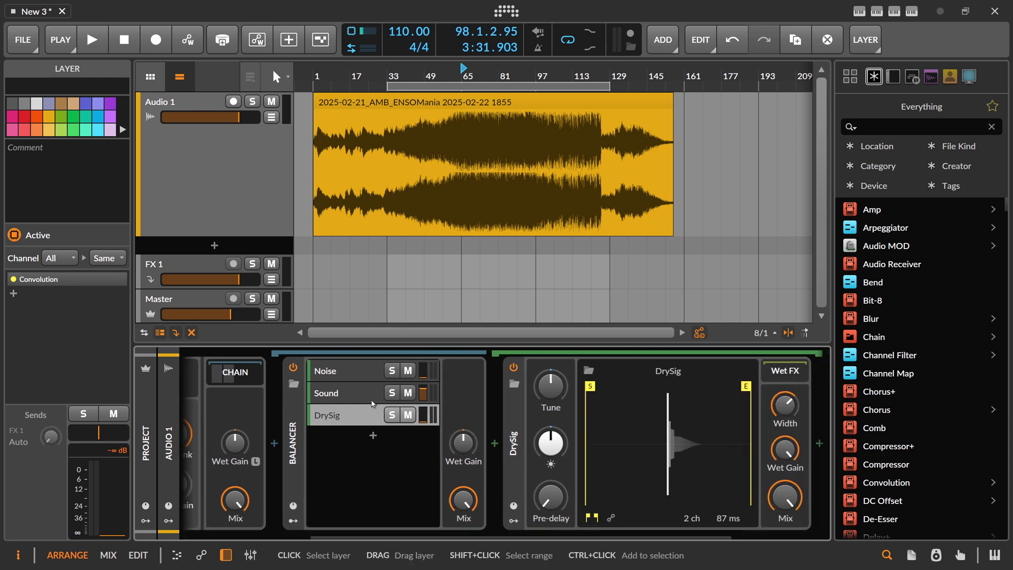
# Reselect the Balancer's Sound layer, hide its nested devices and return to the Tonal-Balancer's Perform controls.
pyautogui.click(411, 393)
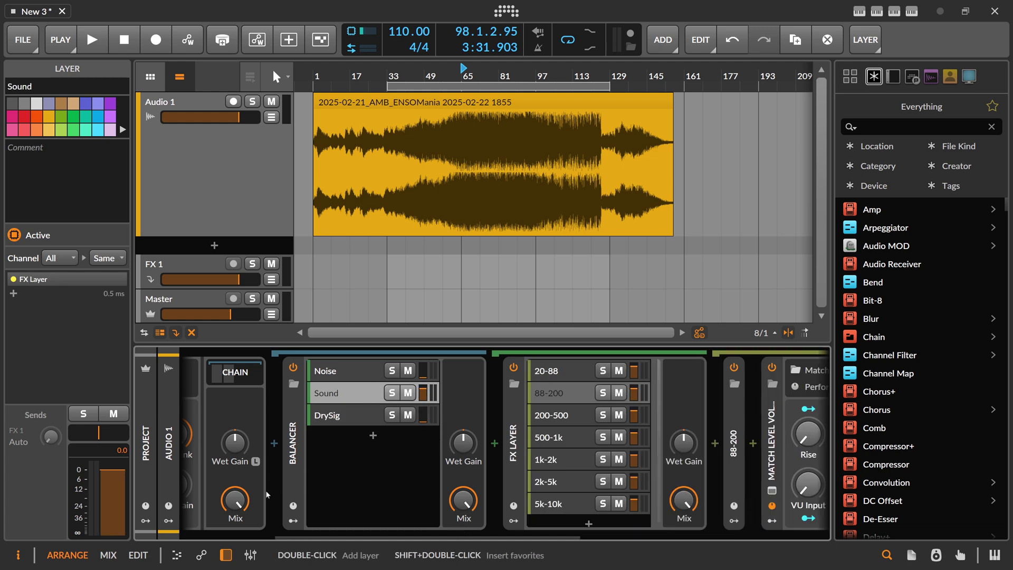
pyautogui.moveTo(235, 499); pyautogui.dragTo(235, 519)
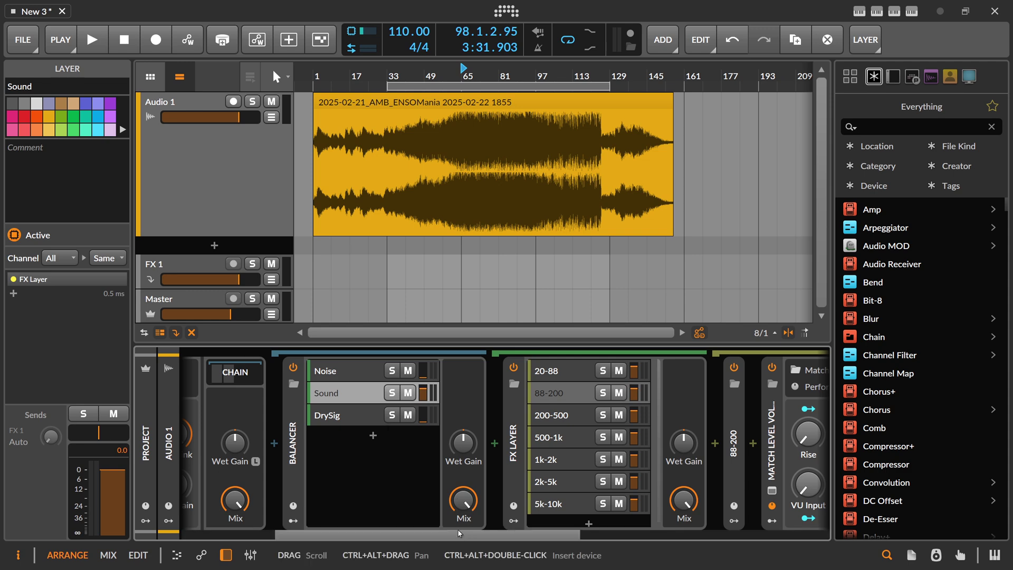
pyautogui.click(365, 393)
pyautogui.click(365, 394)
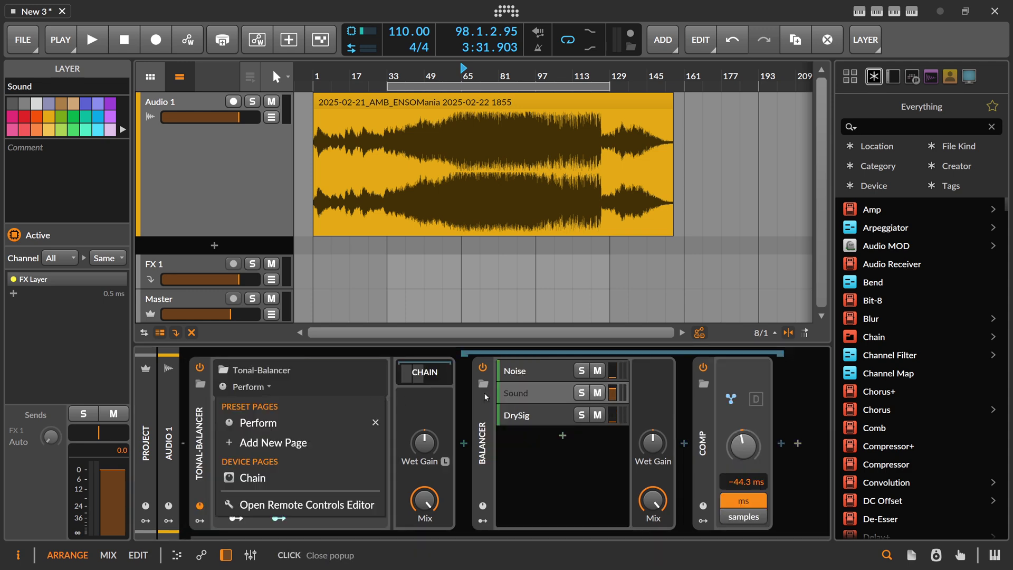
pyautogui.click(529, 393)
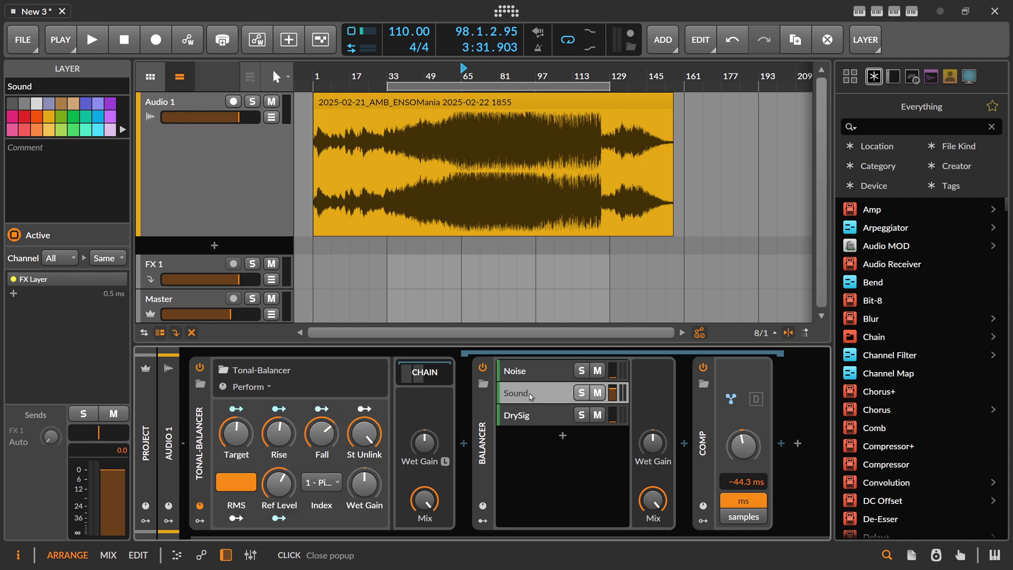
pyautogui.moveTo(492, 535); pyautogui.dragTo(486, 535)
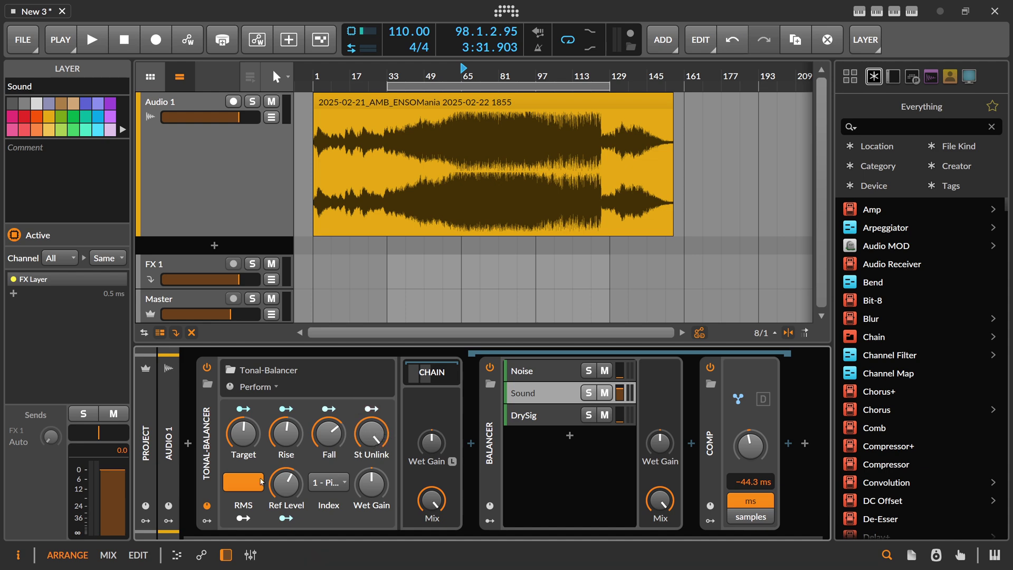
# Show the Balancer's Noise layer and lower the Tonal-Balancer's Ref Level slightly, keeping RMS enabled.
pyautogui.doubleClick(243, 483)
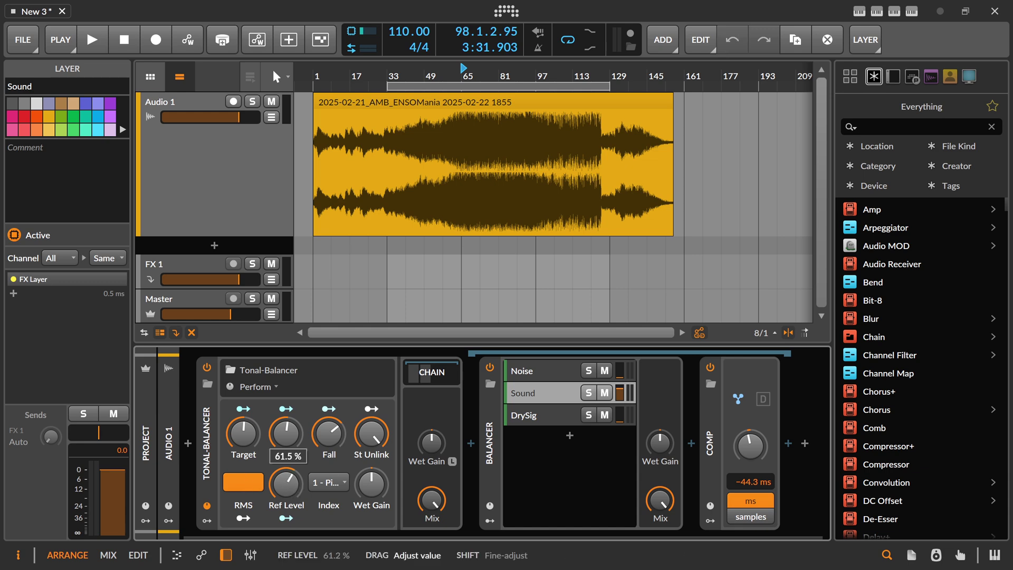
pyautogui.click(523, 372)
pyautogui.moveTo(464, 537); pyautogui.dragTo(558, 537)
pyautogui.scroll(5, 292, 486)
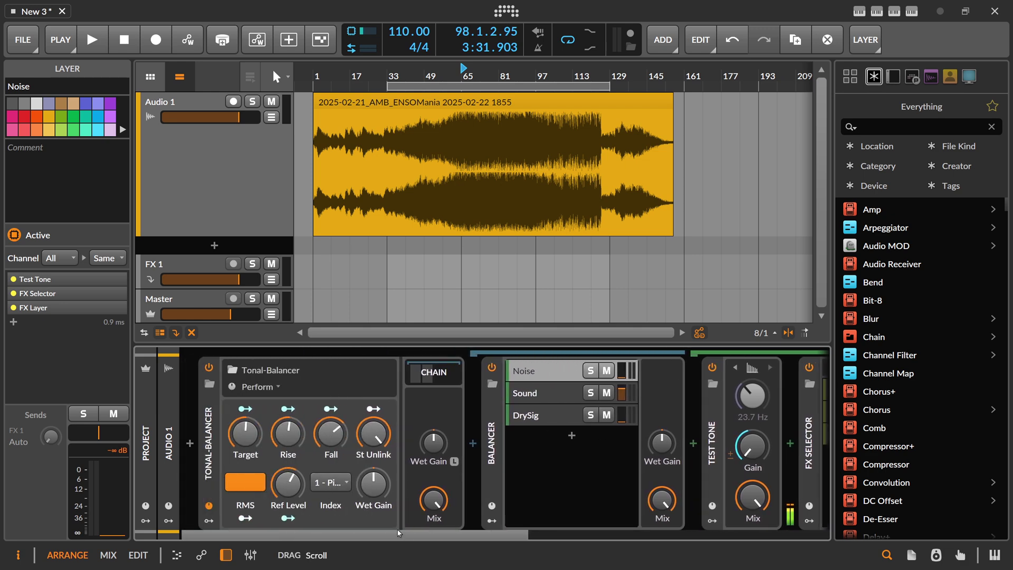
pyautogui.moveTo(297, 481); pyautogui.dragTo(297, 495)
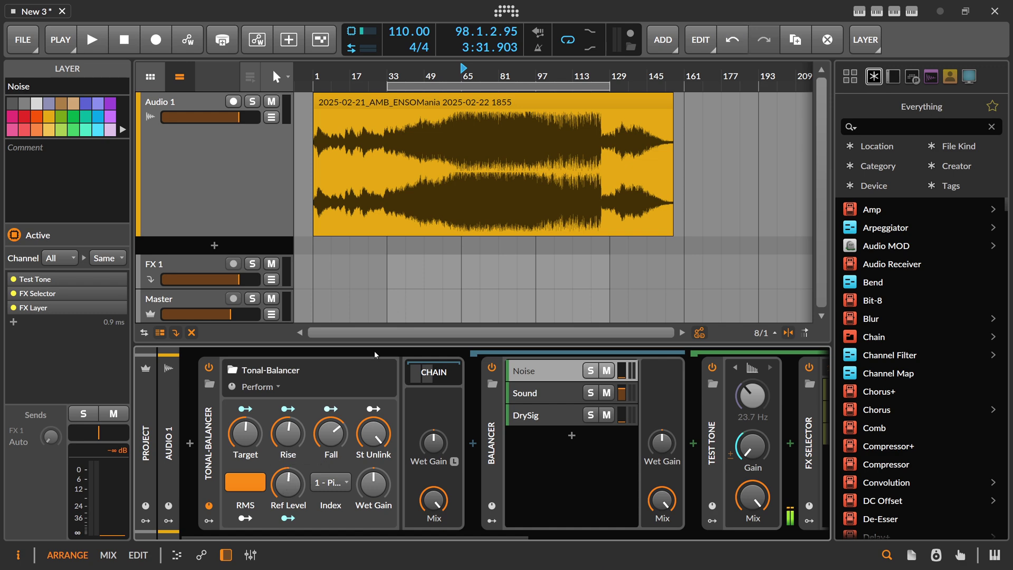
# Start playback from bar 65 and lower the Master track's volume.
pyautogui.click(463, 68)
pyautogui.press('space')
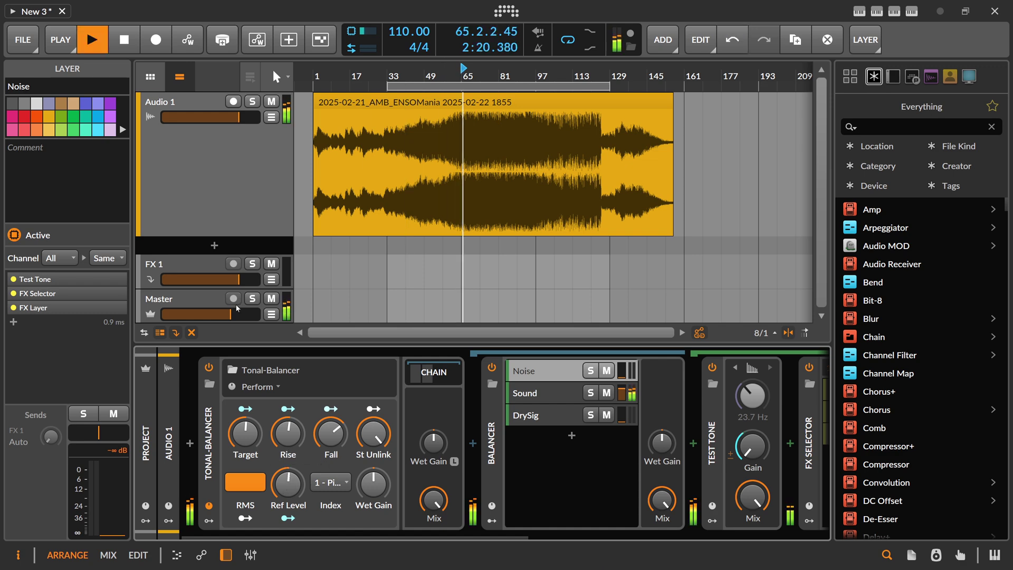
pyautogui.moveTo(236, 312); pyautogui.dragTo(221, 312)
pyautogui.moveTo(287, 484)
pyautogui.mouseDown()
pyautogui.moveTo(287, 465)
pyautogui.moveTo(288, 483)
pyautogui.mouseUp()
# During playback, open the Sound layer and compare the Match Level Volume controls of bands 200-500, 500-1k, 88-200, 20-88 and 5k-10k.
pyautogui.hscroll(5, 308, 400)
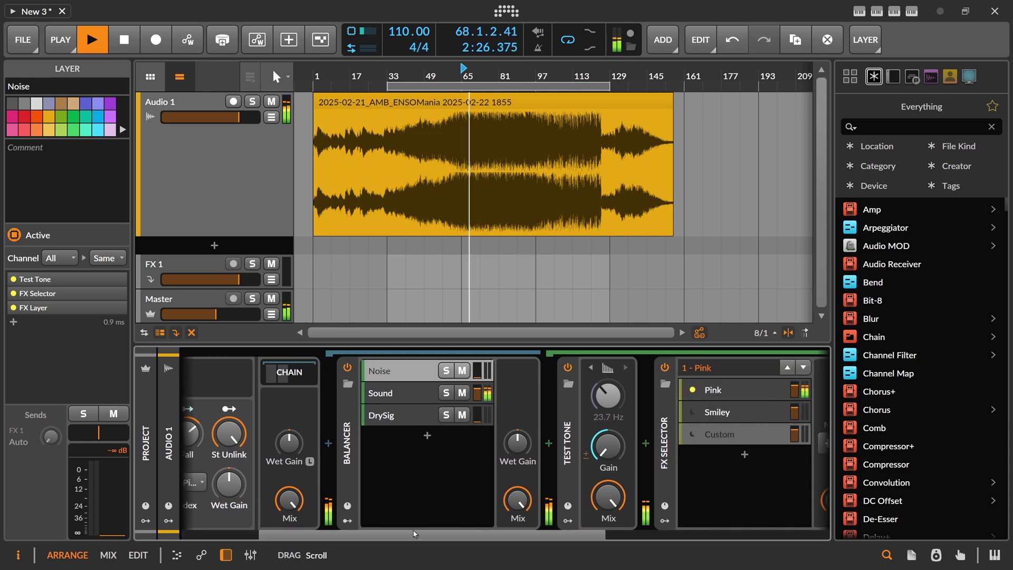
pyautogui.click(309, 393)
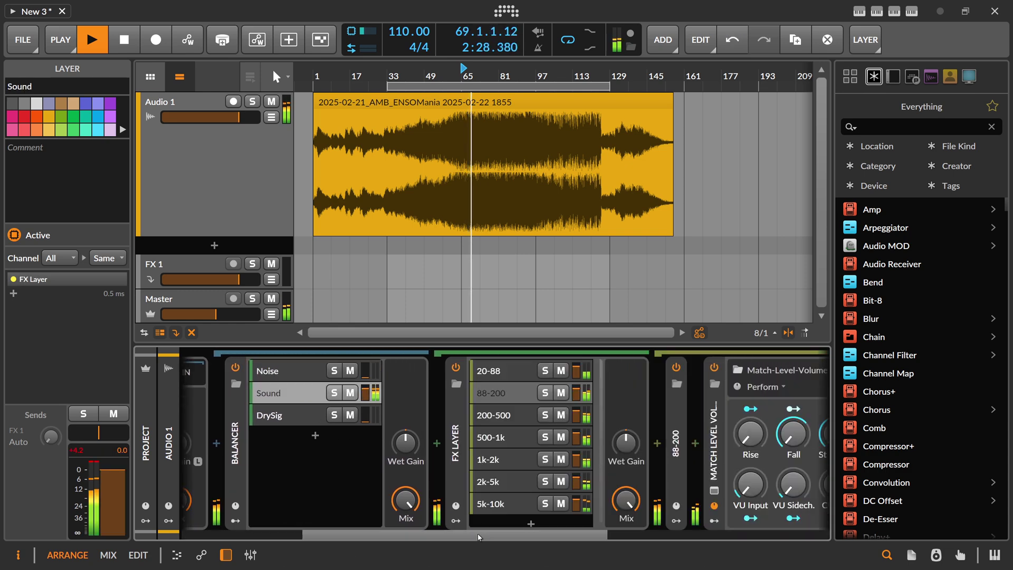
pyautogui.hscroll(3, 532, 515)
pyautogui.click(282, 416)
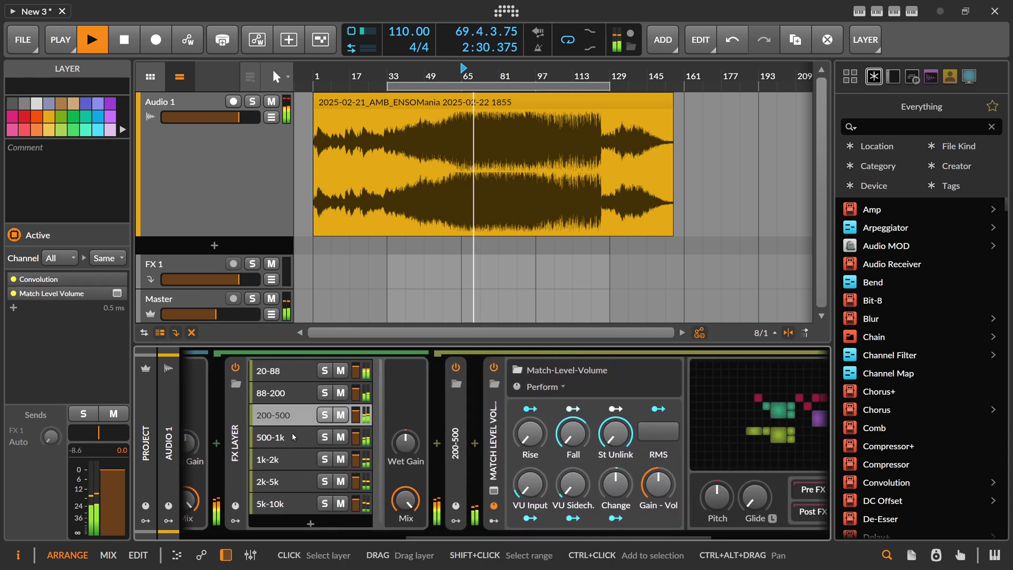
pyautogui.click(290, 437)
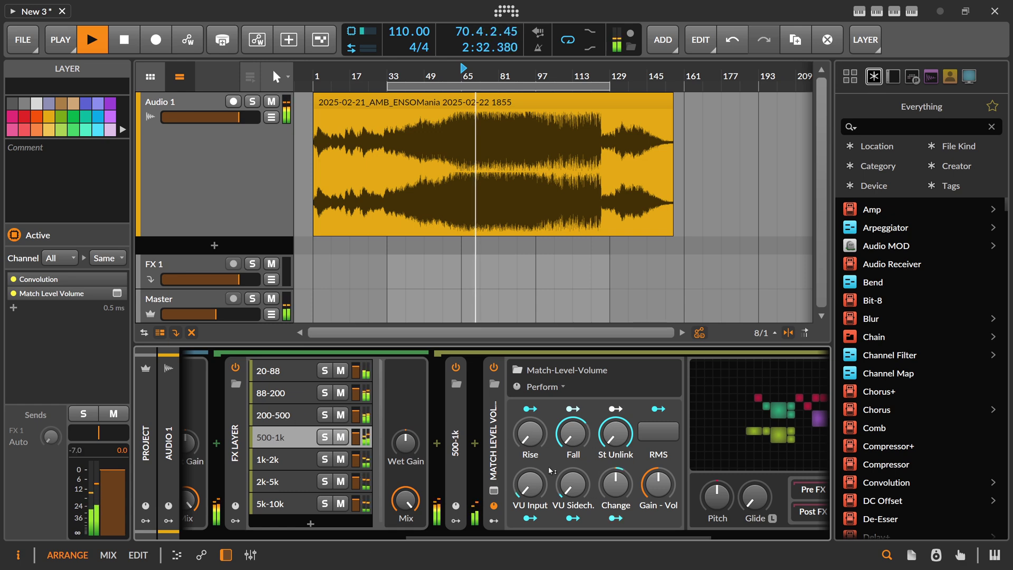
pyautogui.hscroll(1, 570, 491)
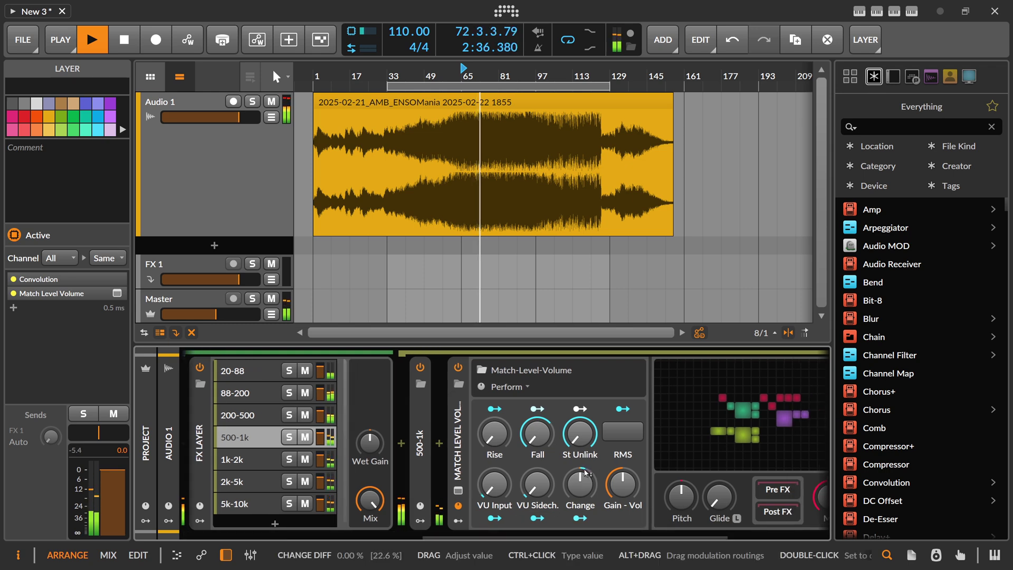
pyautogui.click(262, 396)
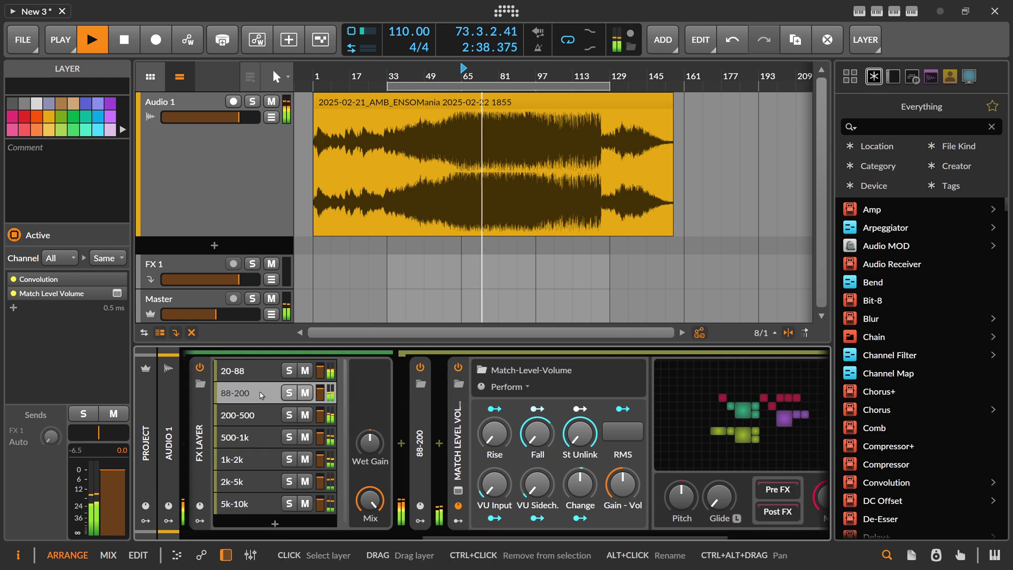
pyautogui.click(261, 376)
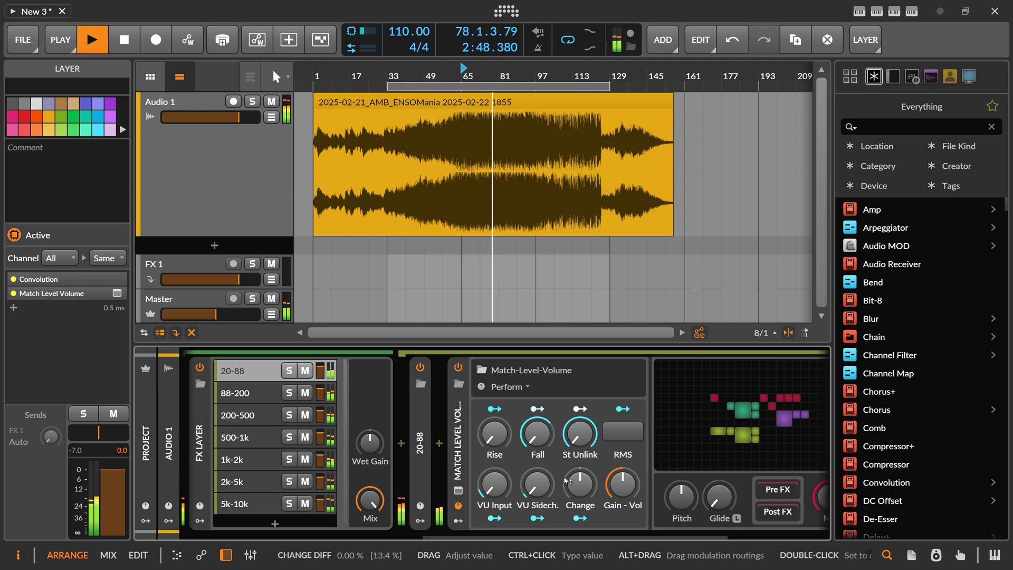
pyautogui.moveTo(559, 538); pyautogui.dragTo(536, 539)
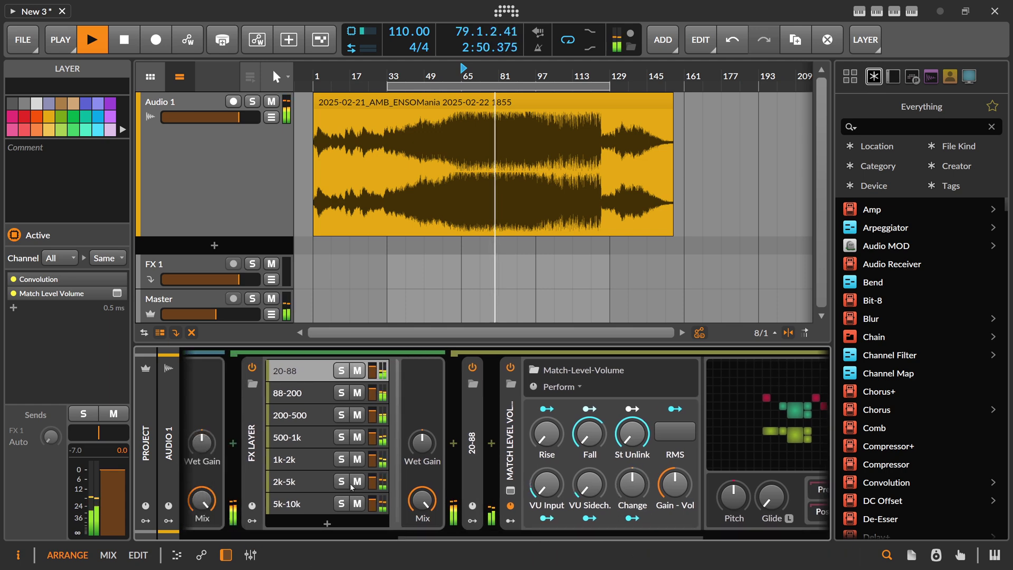
pyautogui.click(295, 503)
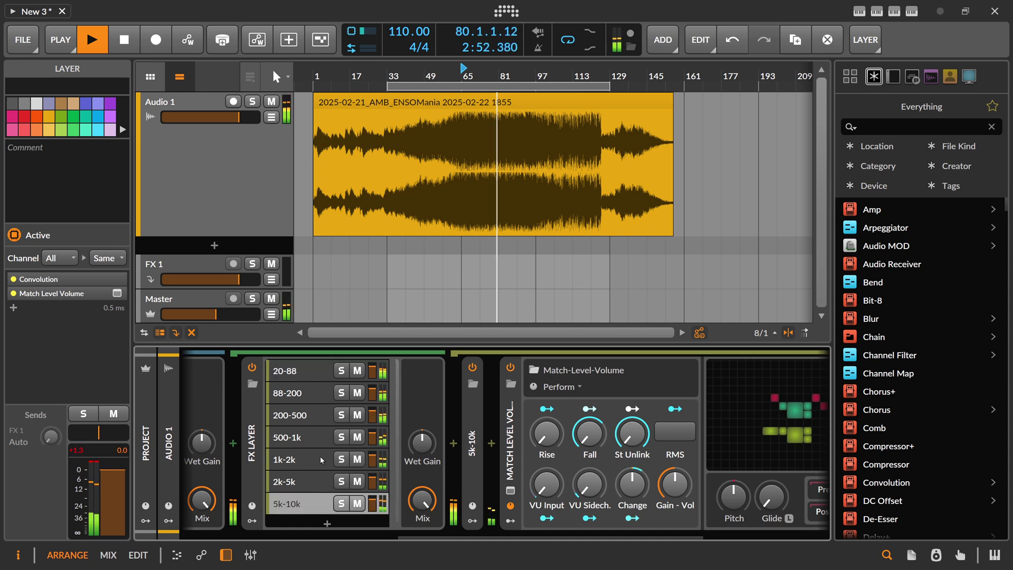
pyautogui.click(315, 422)
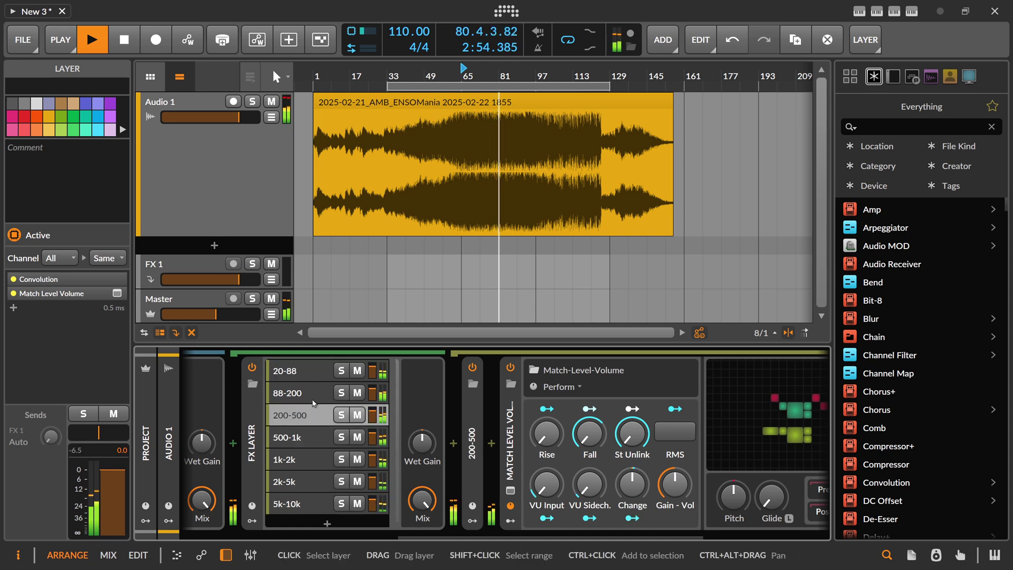
# Select the 20-88 band after checking 88-200, and with playback stopped lower the Tonal-Balancer's Target to its minimum.
pyautogui.click(313, 397)
pyautogui.click(312, 373)
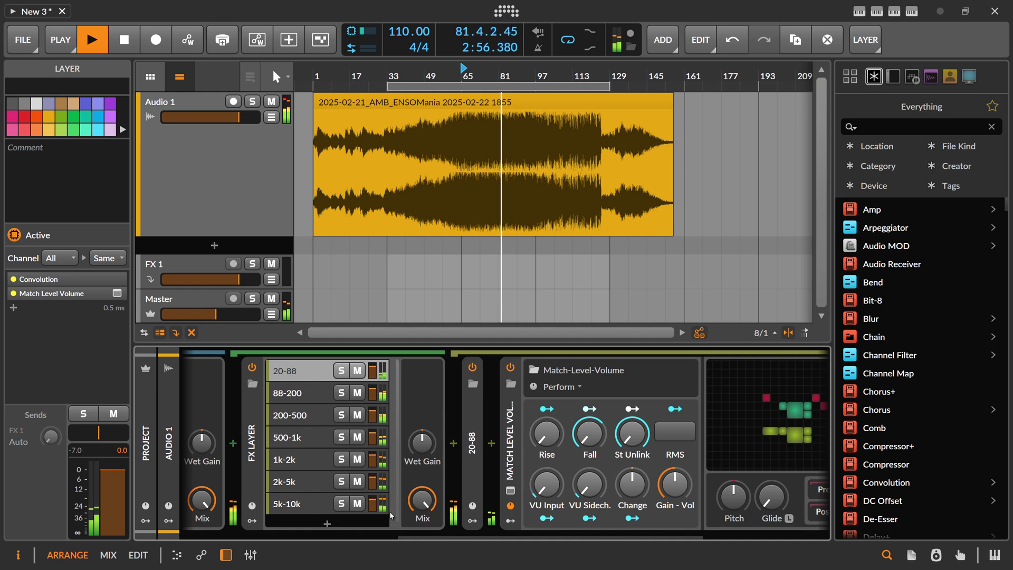
pyautogui.hscroll(-6, 285, 412)
pyautogui.press('space')
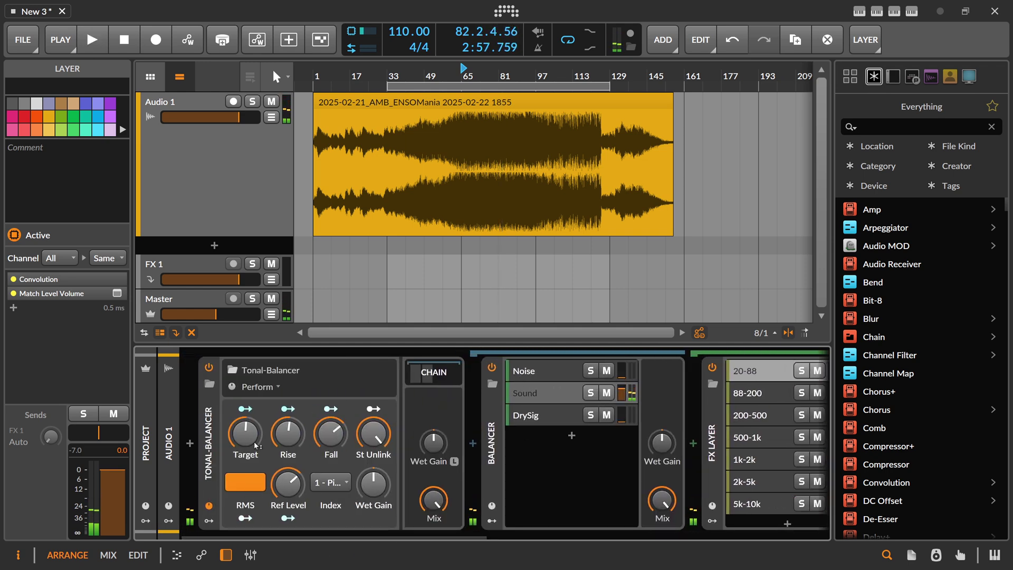
pyautogui.moveTo(247, 424); pyautogui.dragTo(246, 467)
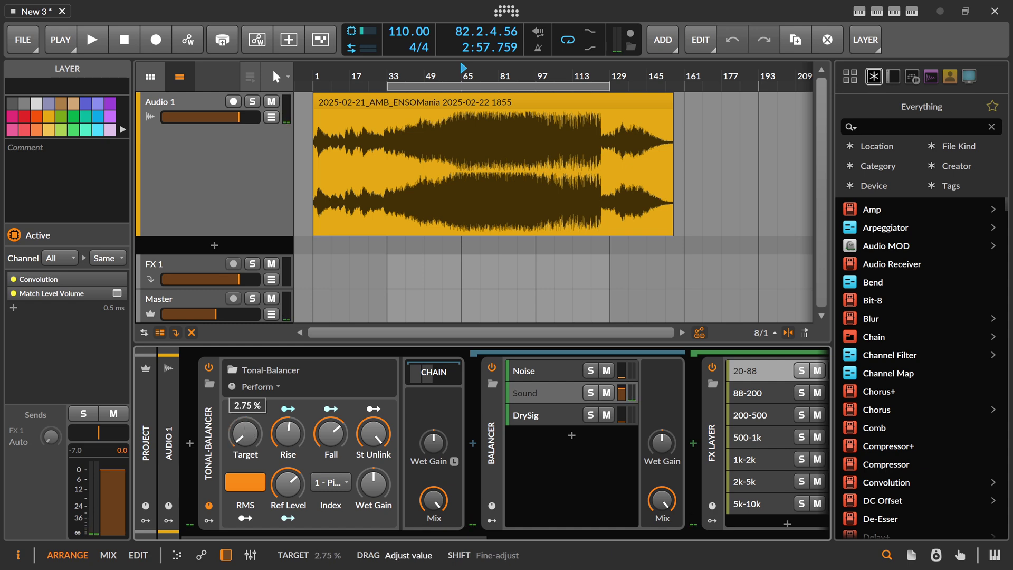
# Open the 20-88 band's Match-Level-Volume patch in the Grid editor.
pyautogui.hscroll(6, 605, 513)
pyautogui.click(681, 426)
pyautogui.scroll(2, 511, 260)
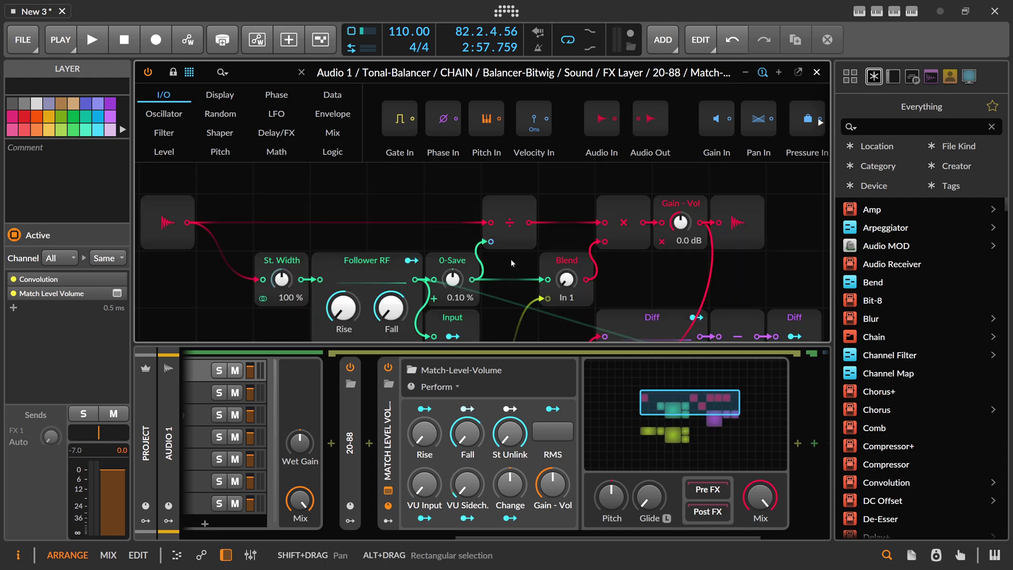
# Decrease the GUI scaling by two steps.
pyautogui.rightClick(320, 12)
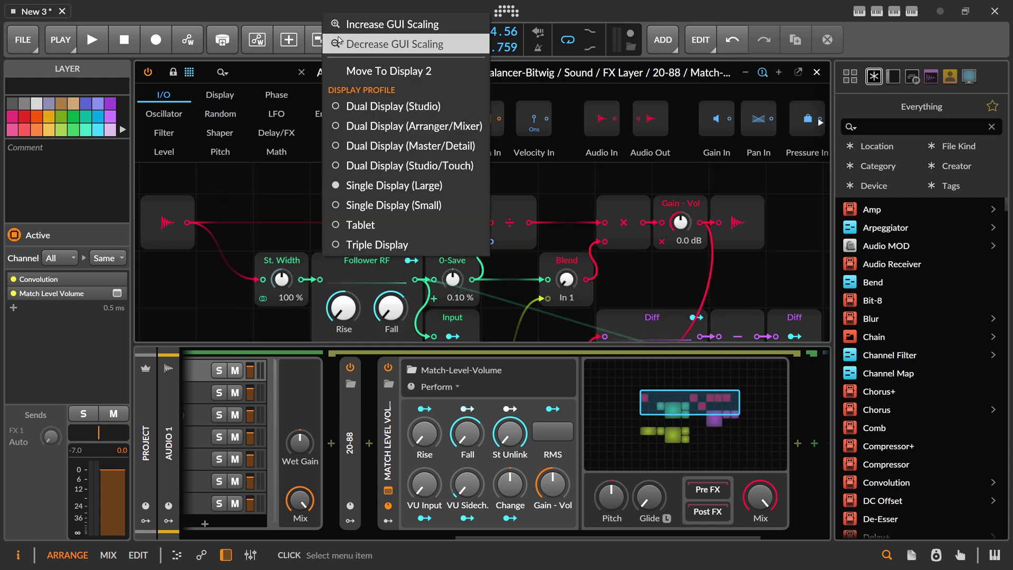
pyautogui.click(338, 41)
pyautogui.rightClick(330, 11)
pyautogui.click(358, 39)
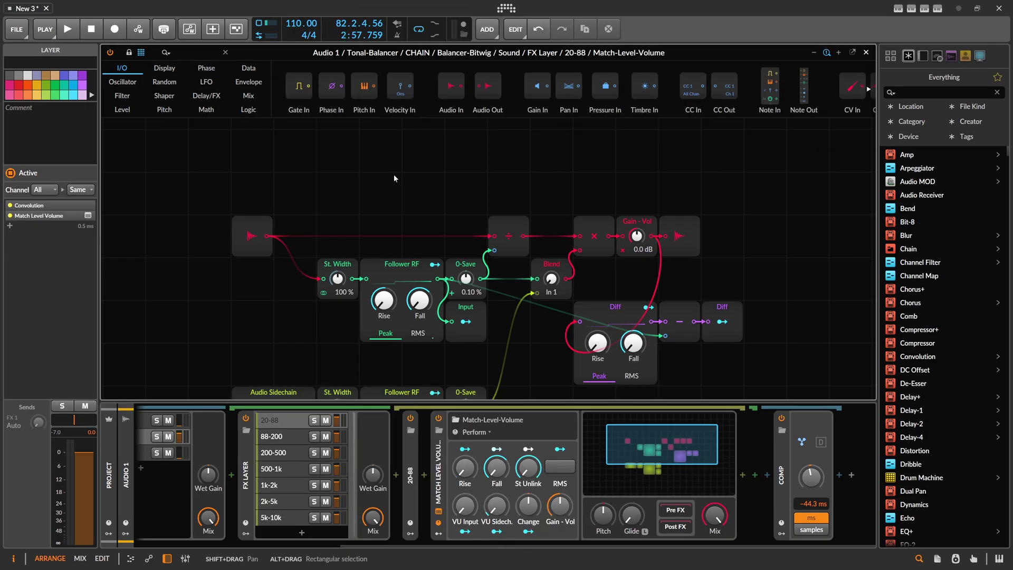
# Examine the patch's Follower RF, Multiply and Audio Sidechain modules, selecting the whole sidechain row.
pyautogui.moveTo(363, 120); pyautogui.dragTo(352, 101)
pyautogui.moveTo(474, 280); pyautogui.dragTo(471, 263)
pyautogui.click(362, 179)
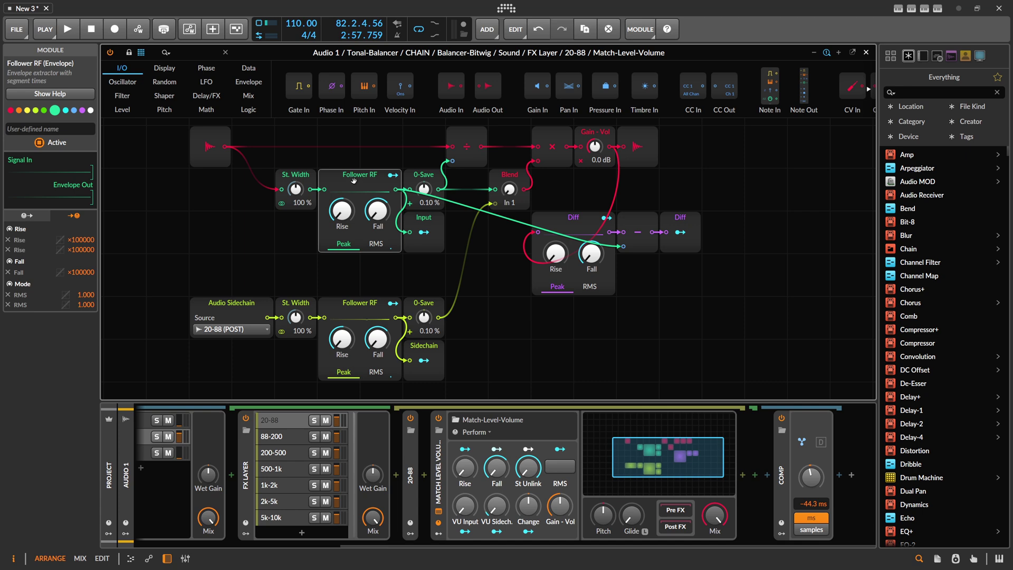
pyautogui.click(554, 145)
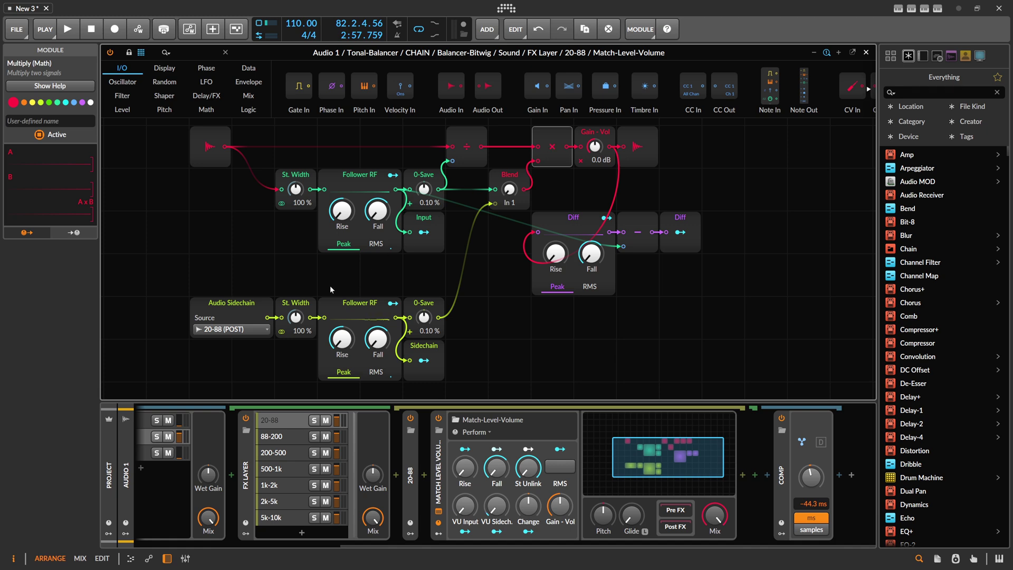
pyautogui.moveTo(172, 284); pyautogui.dragTo(441, 392)
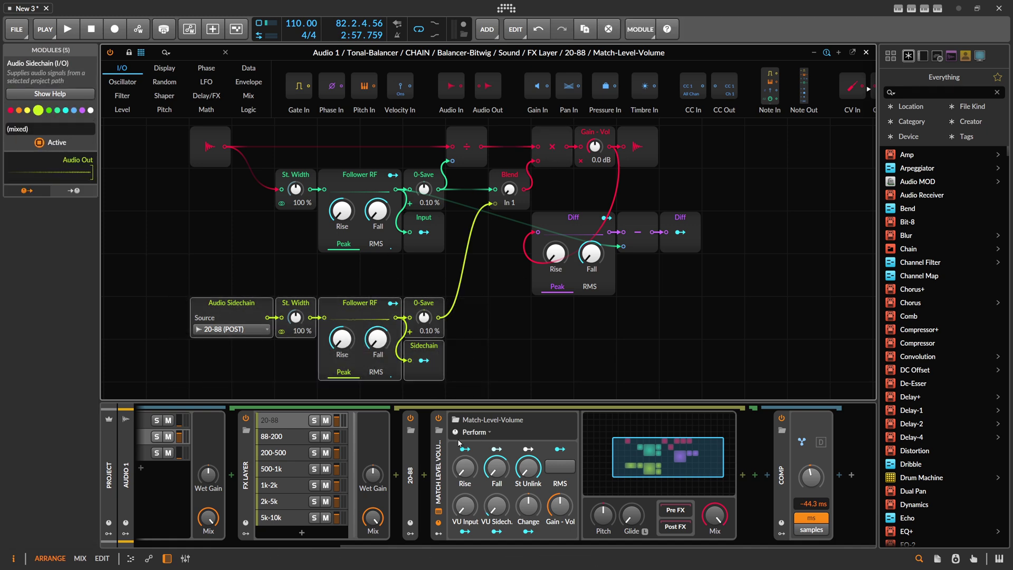
# Hide the CHAIN's nested devices and sweep the Tonal-Balancer's Target during playback, leaving it at maximum and stopping the transport.
pyautogui.scroll(5, 187, 496)
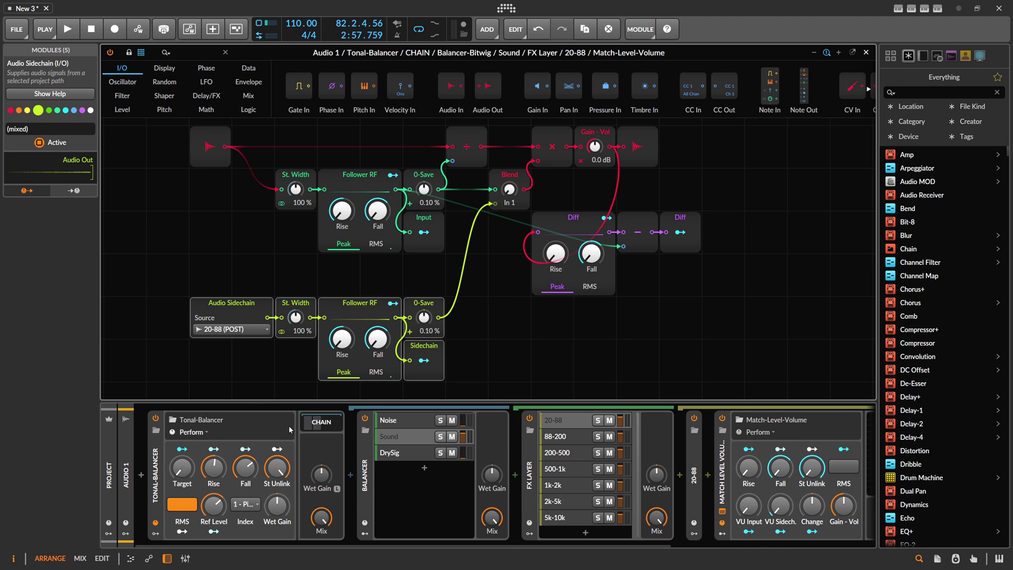
pyautogui.click(338, 429)
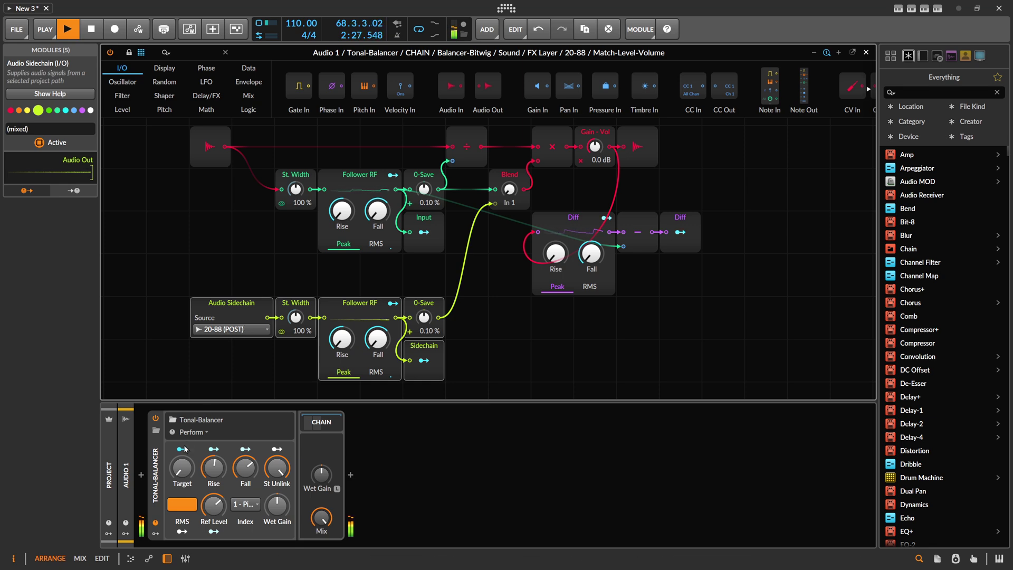
pyautogui.moveTo(184, 452); pyautogui.dragTo(184, 428)
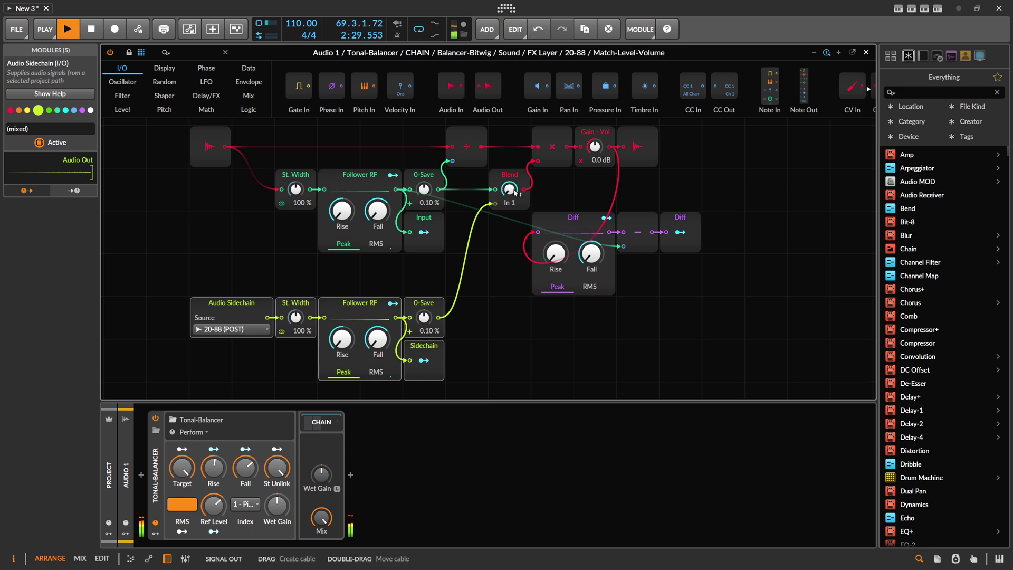
pyautogui.moveTo(183, 466); pyautogui.dragTo(183, 463)
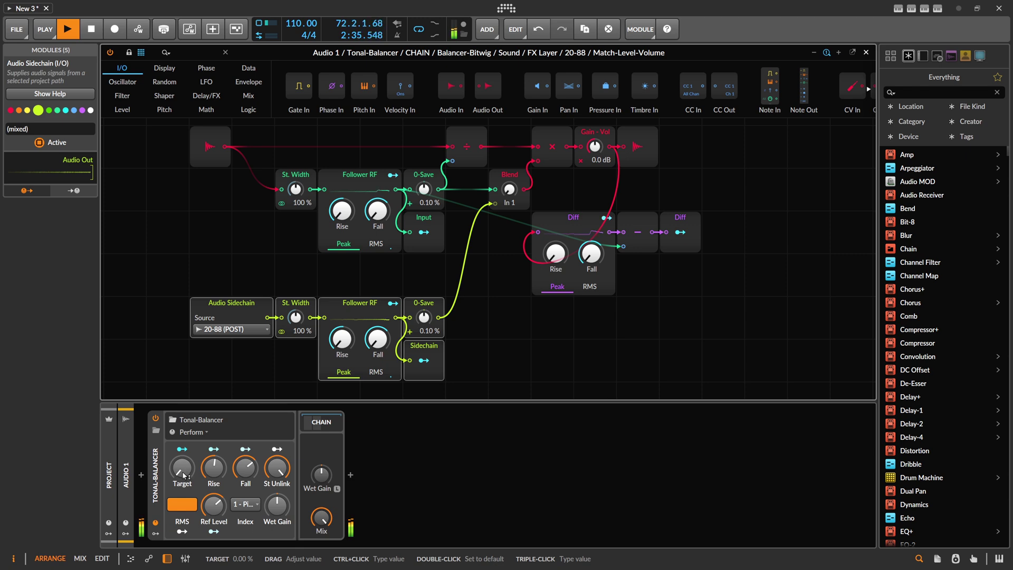
pyautogui.moveTo(183, 475); pyautogui.dragTo(184, 473)
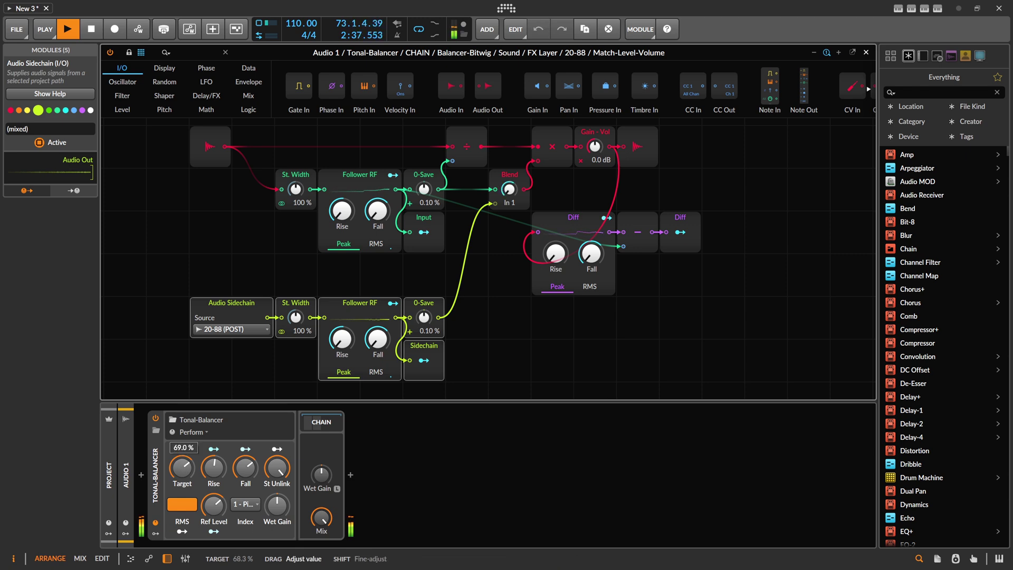
pyautogui.press('space')
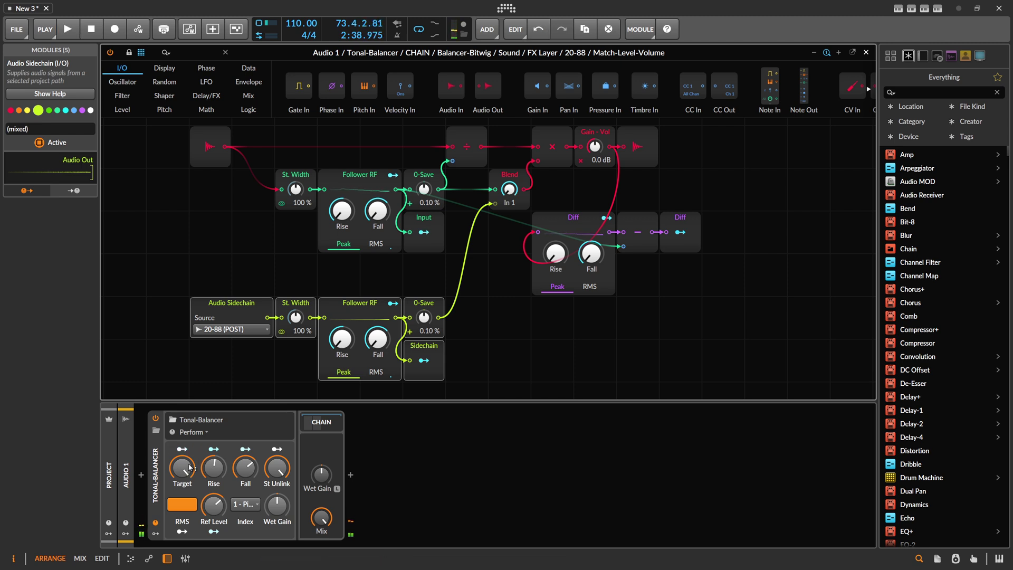
# Reopen the CHAIN's nested devices and inspect the Noise layer's Test Tone, FX Selector and Pink EQ+ alongside the Tonal-Balancer's controls.
pyautogui.click(321, 422)
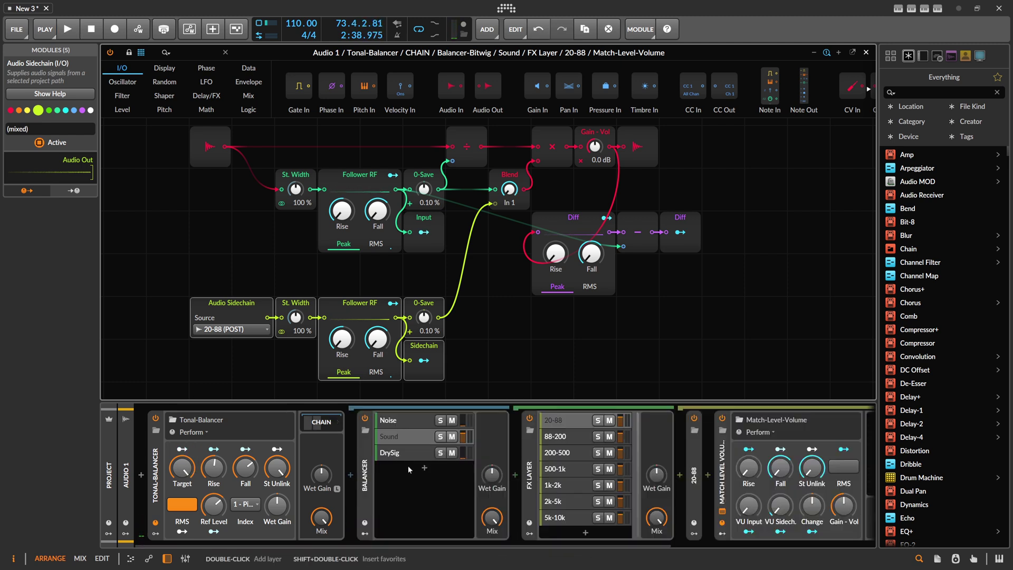
pyautogui.click(408, 426)
pyautogui.moveTo(465, 541); pyautogui.dragTo(601, 547)
pyautogui.click(495, 433)
pyautogui.moveTo(486, 543); pyautogui.dragTo(606, 488)
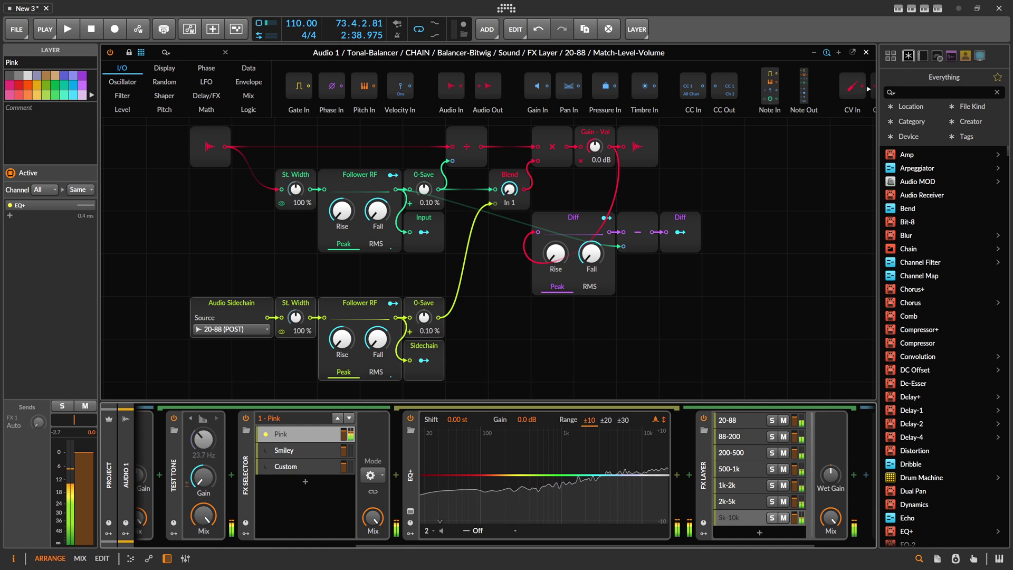
pyautogui.moveTo(434, 544); pyautogui.dragTo(213, 544)
pyautogui.moveTo(214, 468); pyautogui.dragTo(245, 467)
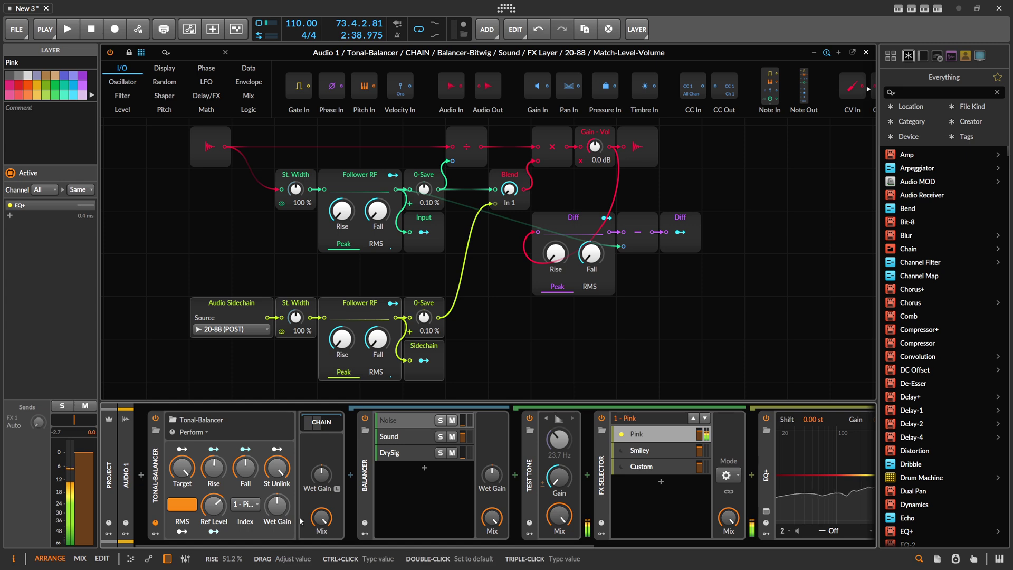
pyautogui.moveTo(298, 542); pyautogui.dragTo(556, 544)
# During playback, shape the Pink layer's EQ+ with a low-frequency cut and a bell at 2.69 kHz, +6.4 dB, then stop.
pyautogui.press('space')
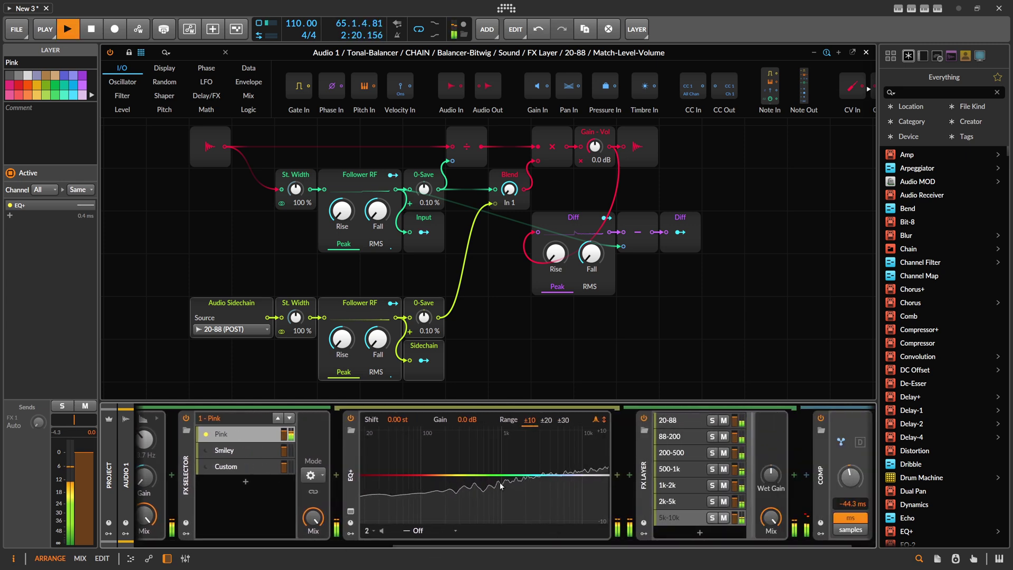
pyautogui.doubleClick(480, 445)
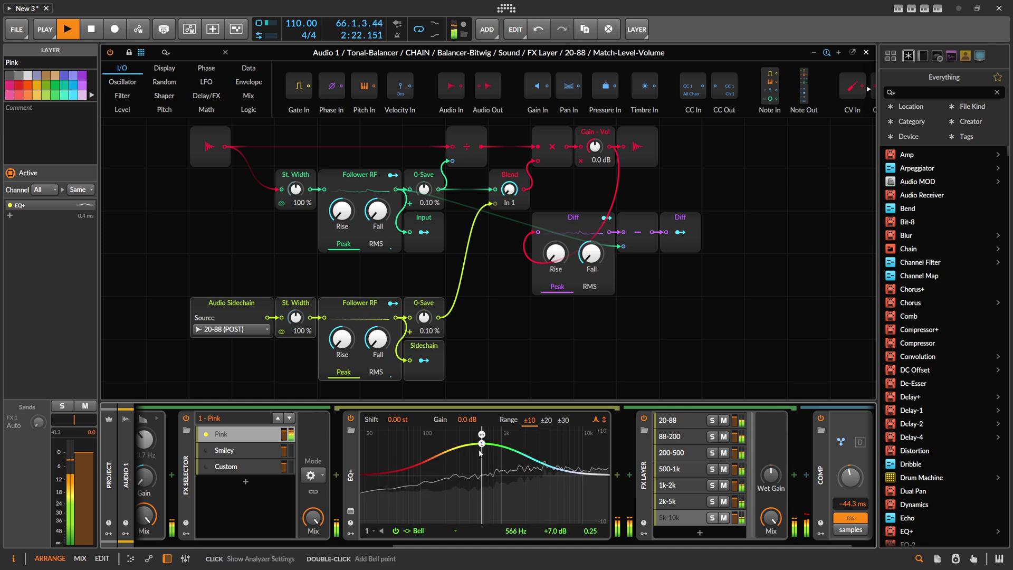
pyautogui.moveTo(480, 449); pyautogui.dragTo(482, 522)
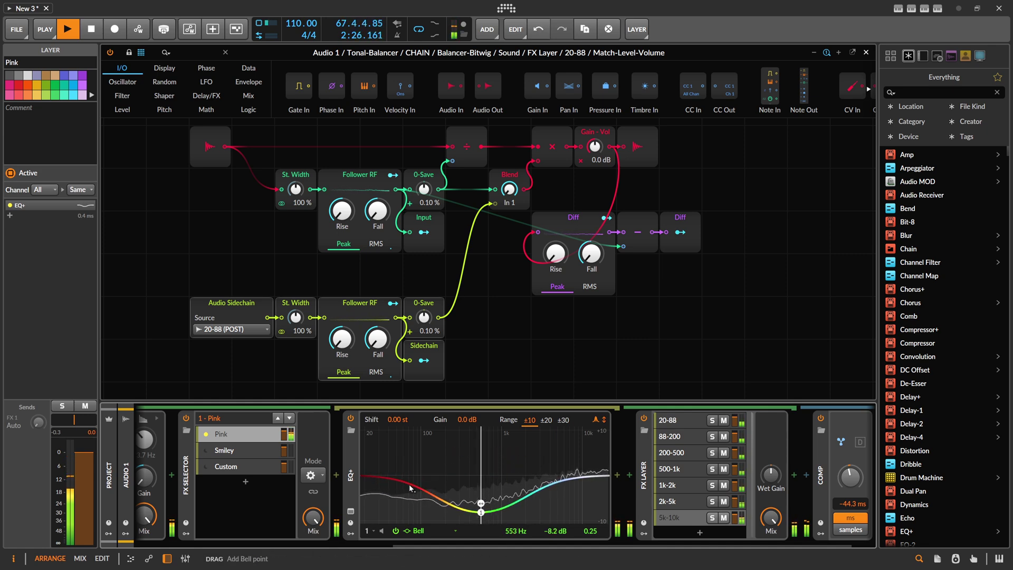
pyautogui.moveTo(410, 488); pyautogui.dragTo(394, 449)
pyautogui.moveTo(481, 512); pyautogui.dragTo(533, 447)
pyautogui.moveTo(394, 449); pyautogui.dragTo(396, 510)
pyautogui.moveTo(526, 453); pyautogui.dragTo(538, 448)
pyautogui.press('space')
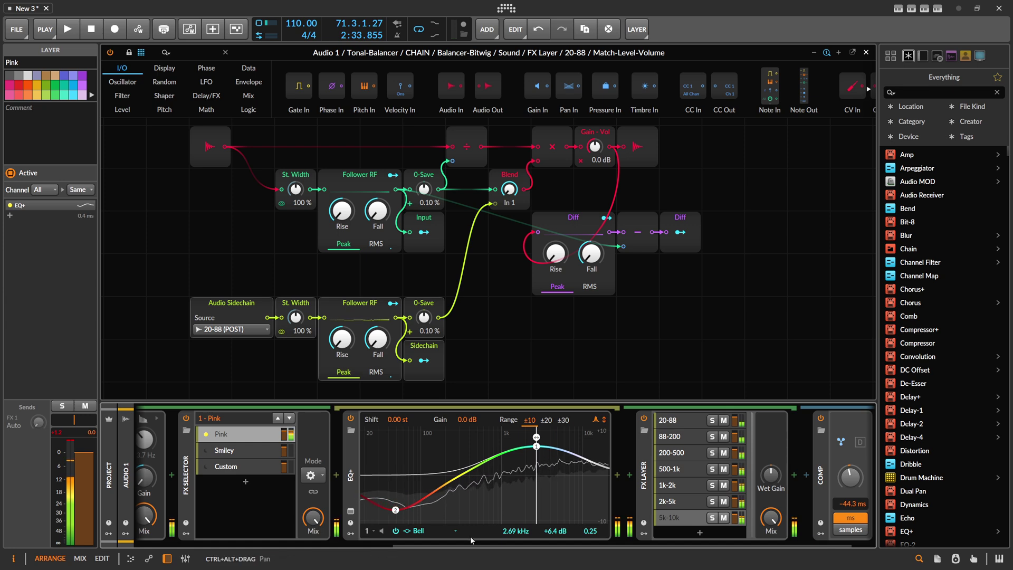
# Lower the Pink EQ+ high bell slightly, and remove both bell bands to flatten the curve.
pyautogui.hscroll(-2, 470, 537)
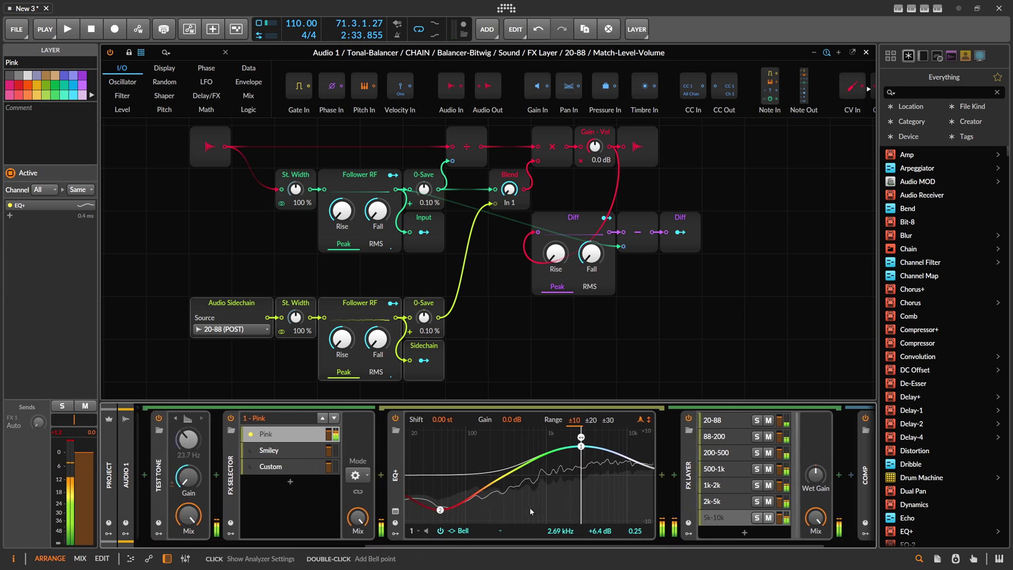
pyautogui.hscroll(1, 517, 542)
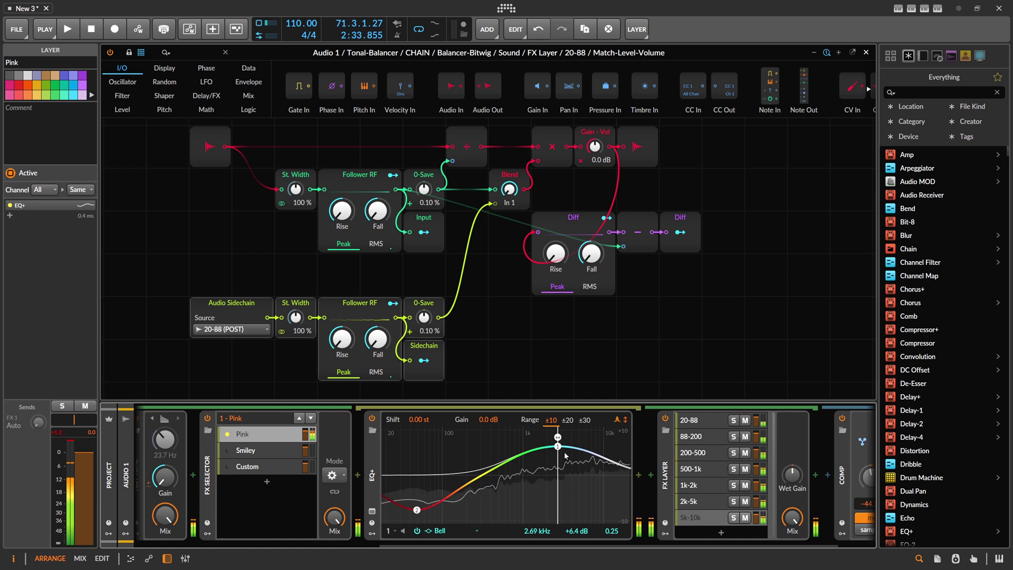
pyautogui.moveTo(558, 444); pyautogui.dragTo(557, 455)
pyautogui.doubleClick(416, 510)
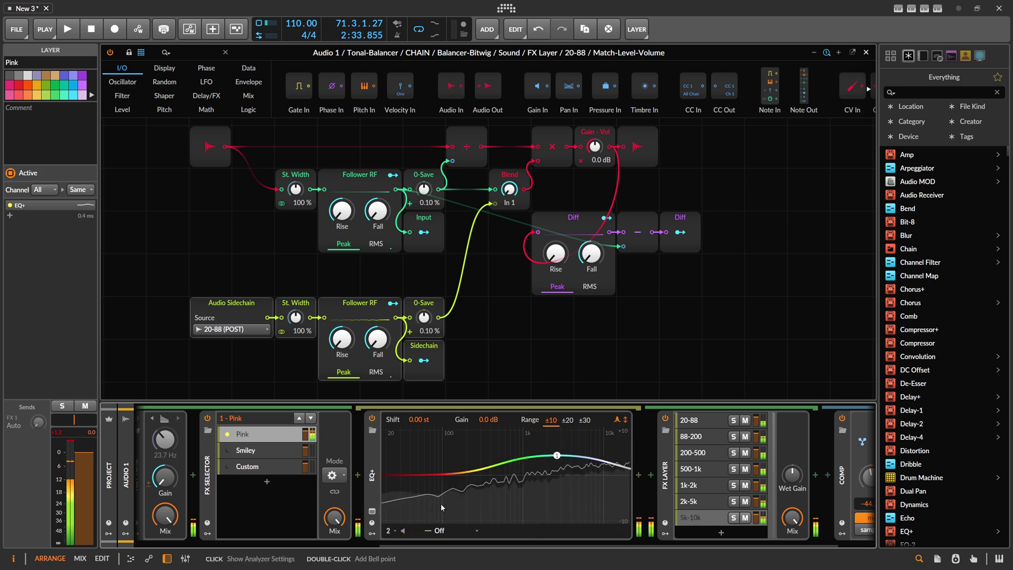
pyautogui.doubleClick(557, 455)
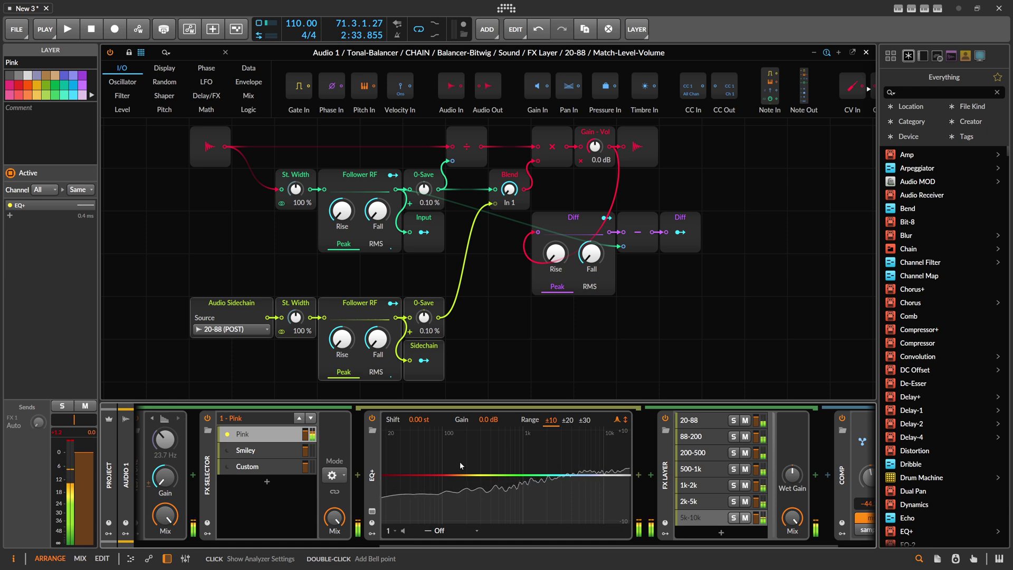
# During playback, add a low boost and a 5.17 kHz, -4.6 dB bell to the Pink EQ+, and remove the high bell.
pyautogui.press('space')
pyautogui.moveTo(451, 457); pyautogui.dragTo(403, 458)
pyautogui.moveTo(582, 476); pyautogui.dragTo(581, 504)
pyautogui.moveTo(405, 459); pyautogui.dragTo(402, 467)
pyautogui.moveTo(581, 504); pyautogui.dragTo(581, 496)
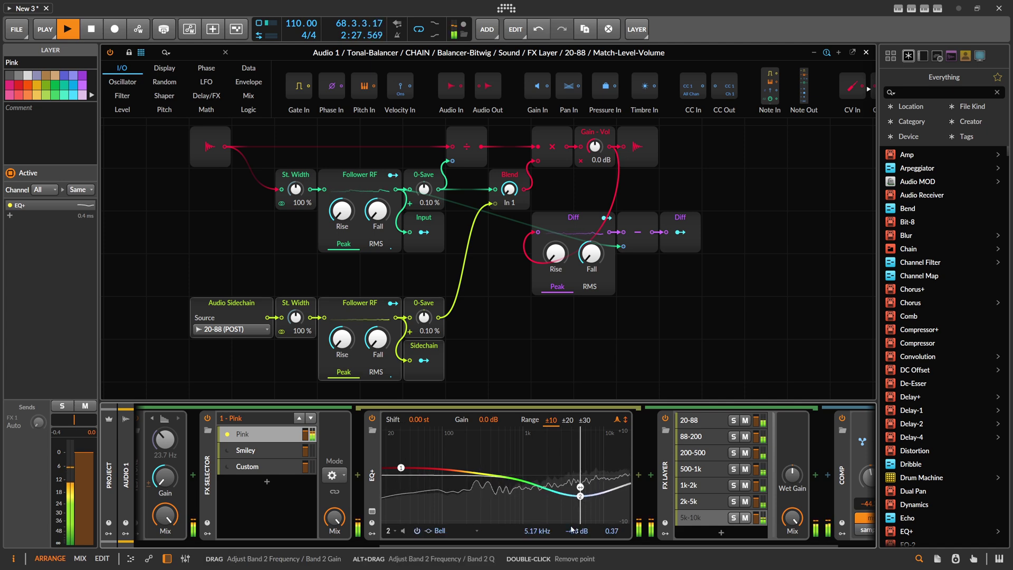
pyautogui.doubleClick(580, 497)
# Activate the FX Selector's Custom layer and raise its EQ+ low shelf at 23.6 Hz to +5.0 dB.
pyautogui.click(278, 468)
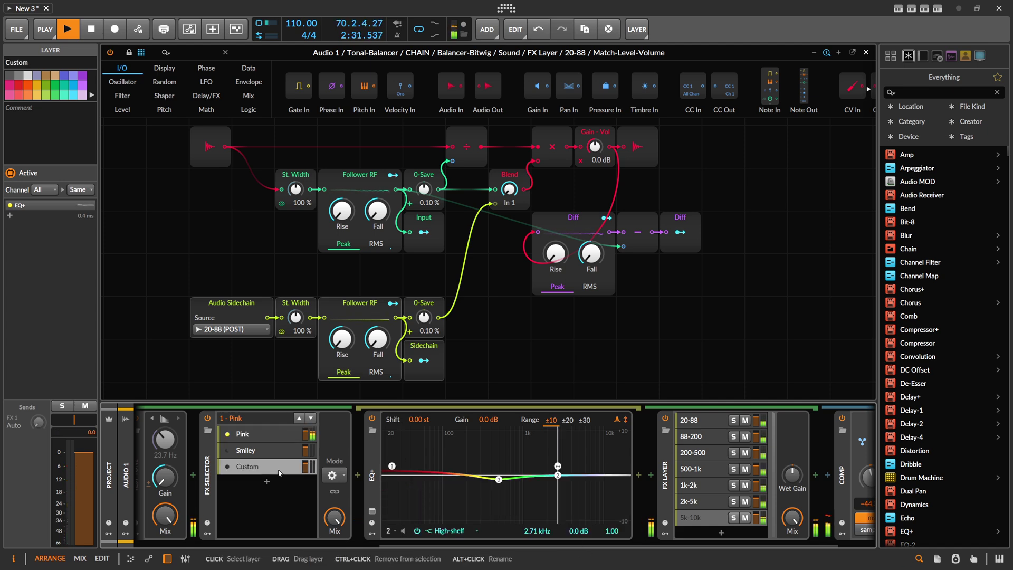
pyautogui.click(227, 467)
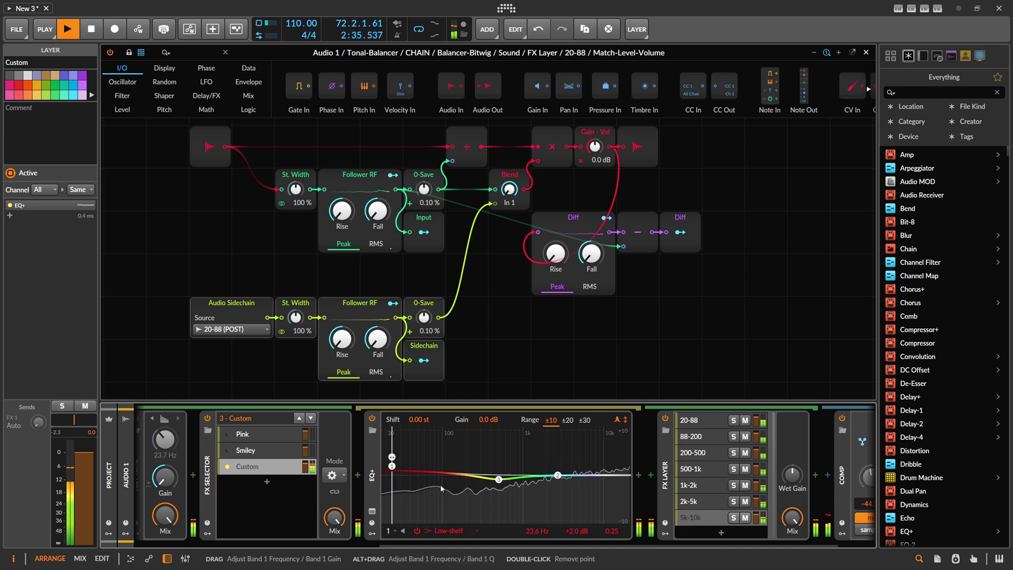
pyautogui.moveTo(392, 466); pyautogui.dragTo(392, 442)
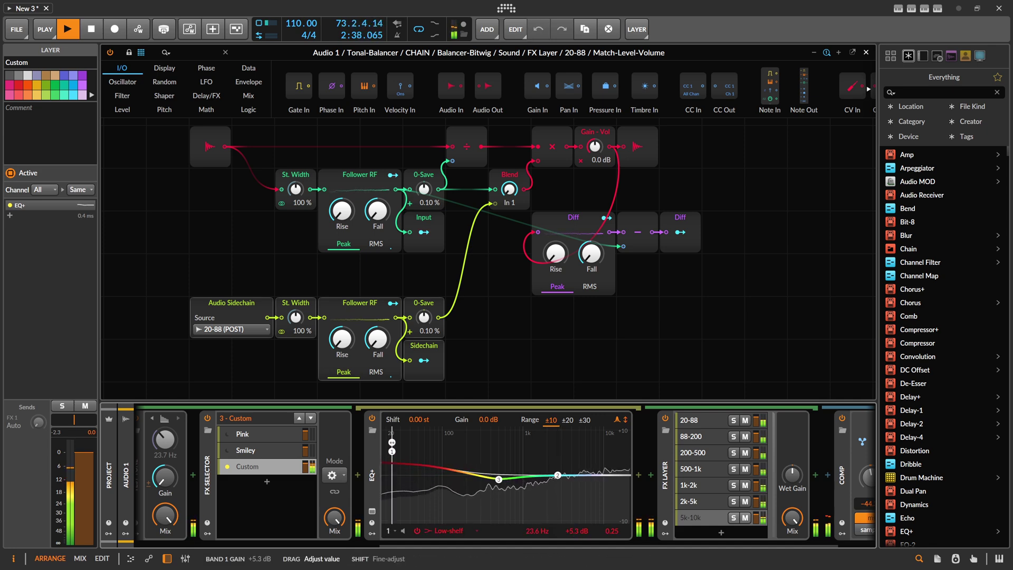
# Check the high shelf in the Custom layer's EQ+ and remove the middle band 3.
pyautogui.click(558, 475)
pyautogui.moveTo(581, 534)
pyautogui.mouseDown()
pyautogui.moveTo(582, 524)
pyautogui.moveTo(584, 533)
pyautogui.mouseUp()
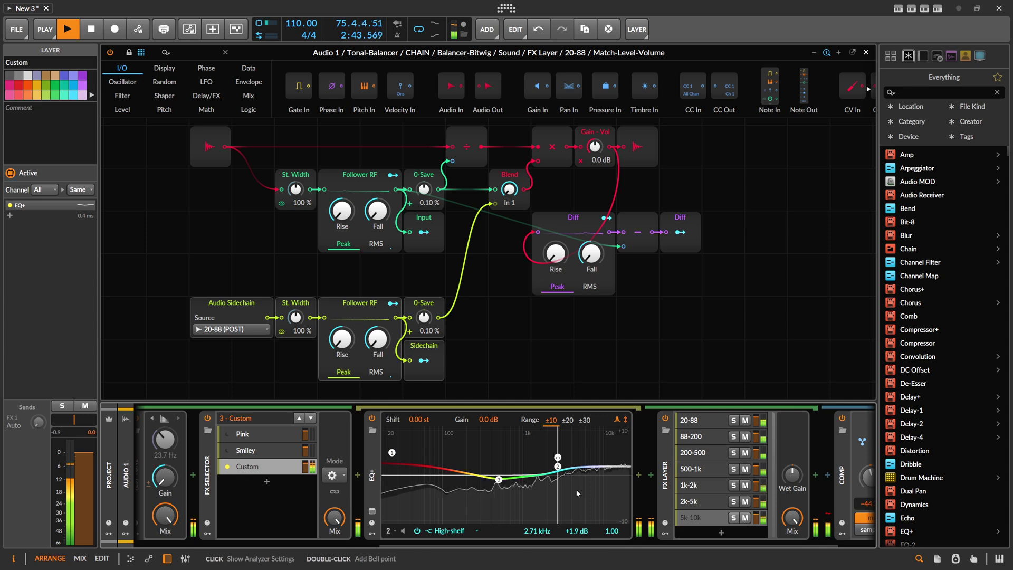
pyautogui.doubleClick(498, 479)
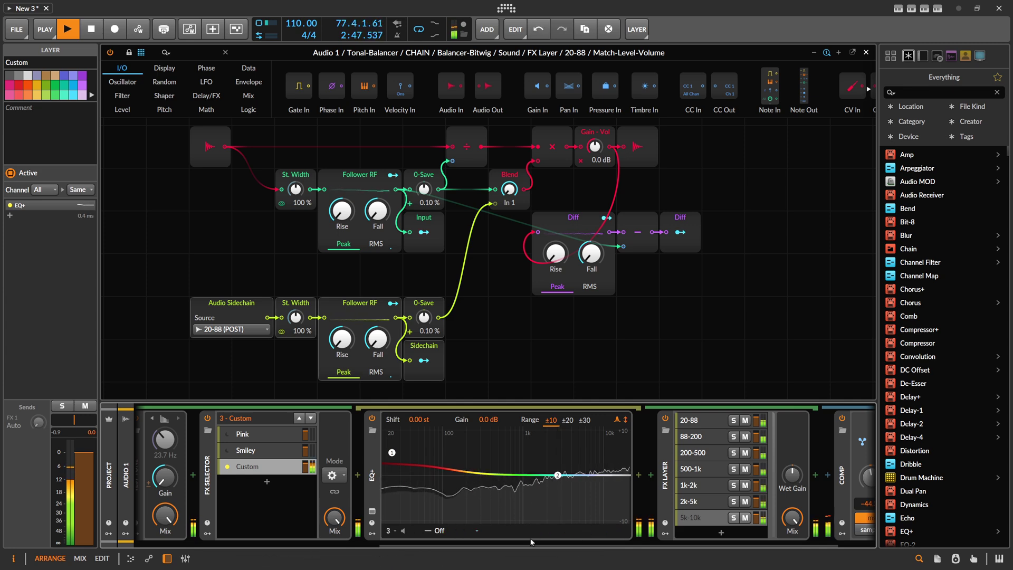
# Check the Tonal-Balancer's Index choices, keeping 3 - Custom, and set Target to 50 %.
pyautogui.moveTo(502, 544); pyautogui.dragTo(257, 542)
pyautogui.click(251, 505)
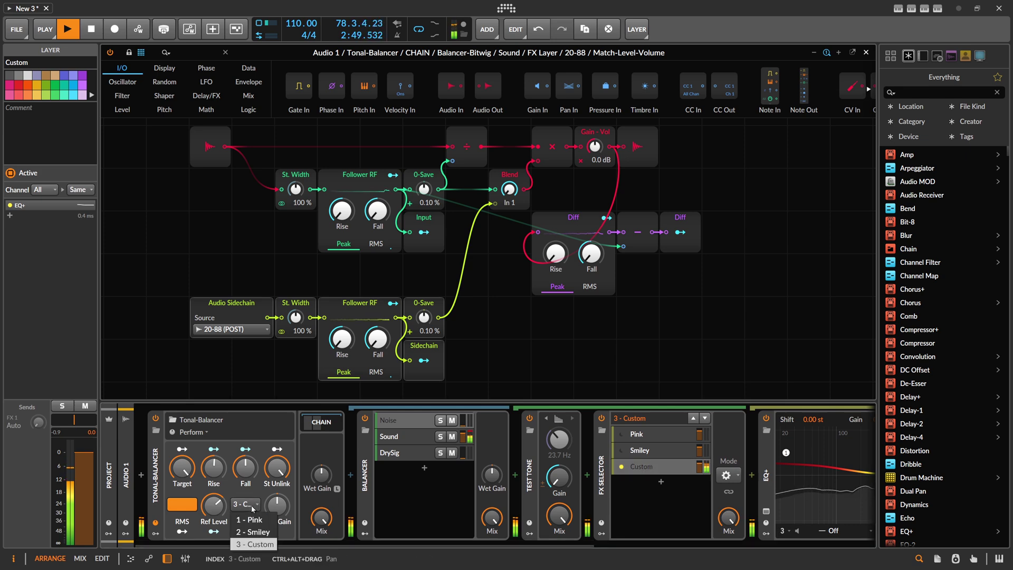
pyautogui.moveTo(182, 469); pyautogui.dragTo(182, 478)
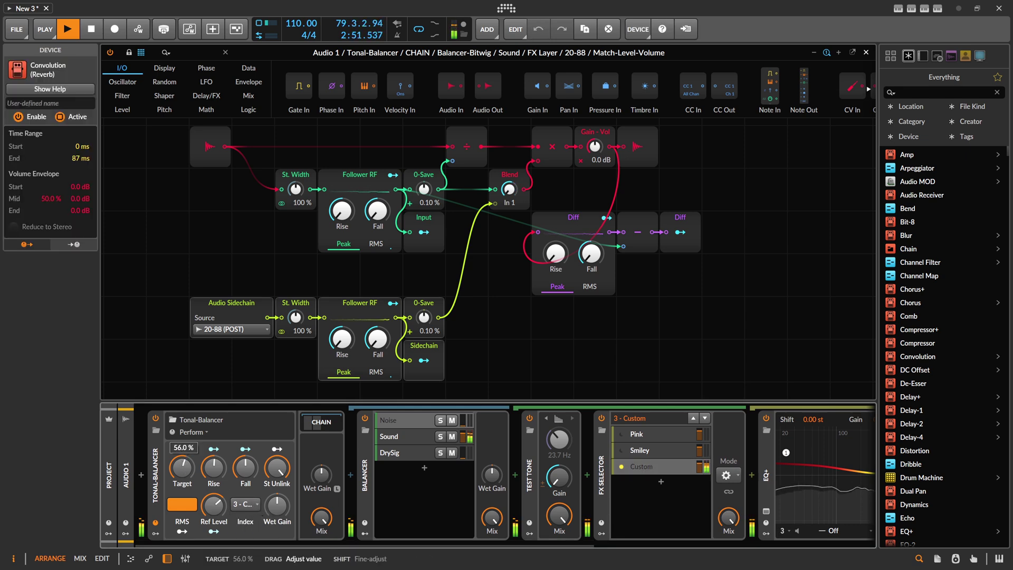
pyautogui.moveTo(182, 468); pyautogui.dragTo(182, 477)
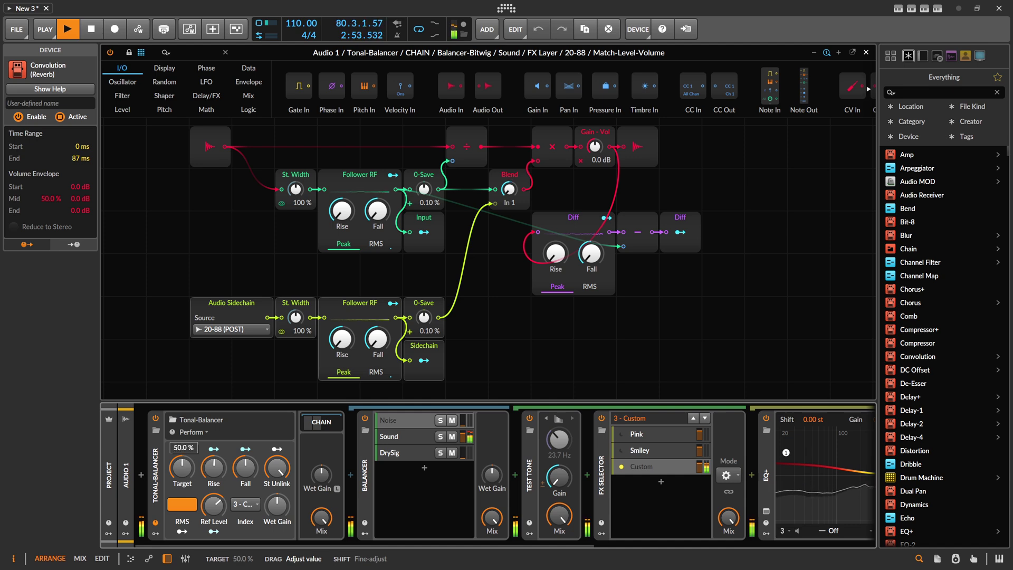
# Close the Match-Level-Volume Grid patch and stop playback.
pyautogui.click(866, 52)
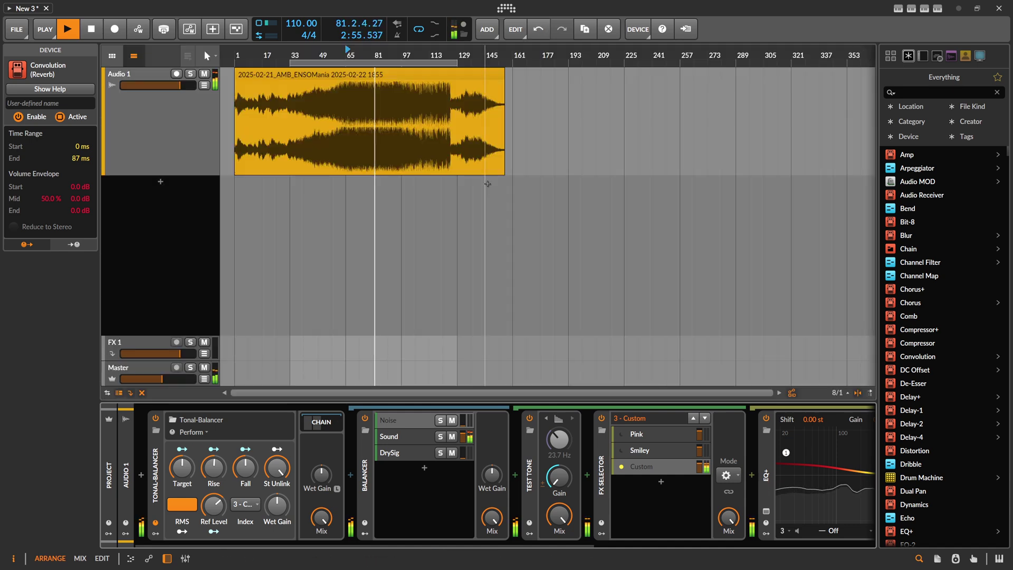
pyautogui.press('space')
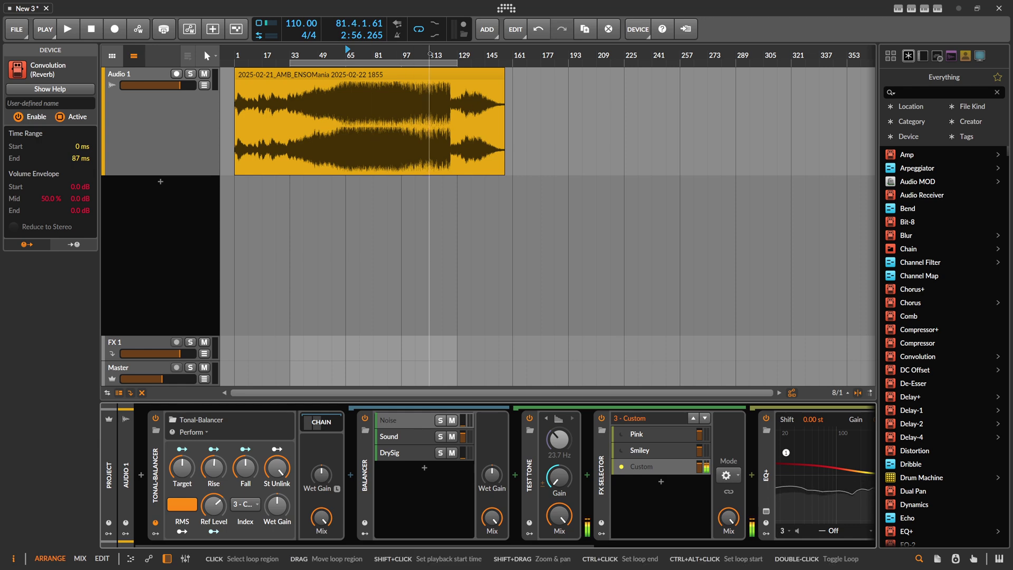
# Shift the loop region to start at bar 49 and audition the track's quiet ending from bar 125 with Target at 100 %.
pyautogui.moveTo(429, 54); pyautogui.dragTo(449, 127)
pyautogui.moveTo(574, 63); pyautogui.dragTo(701, 63)
pyautogui.click(546, 56)
pyautogui.press('space')
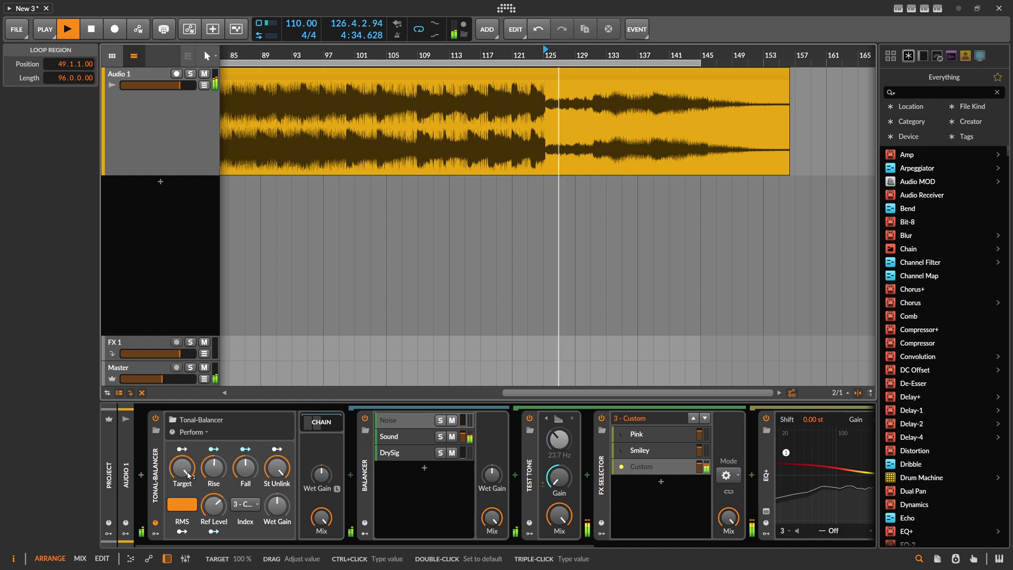
pyautogui.press('space')
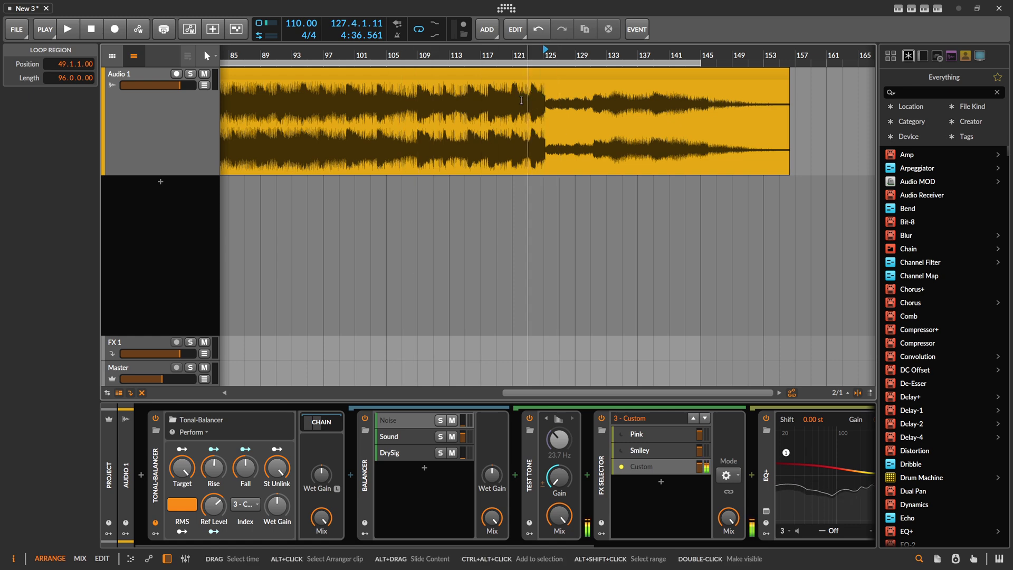
pyautogui.click(332, 422)
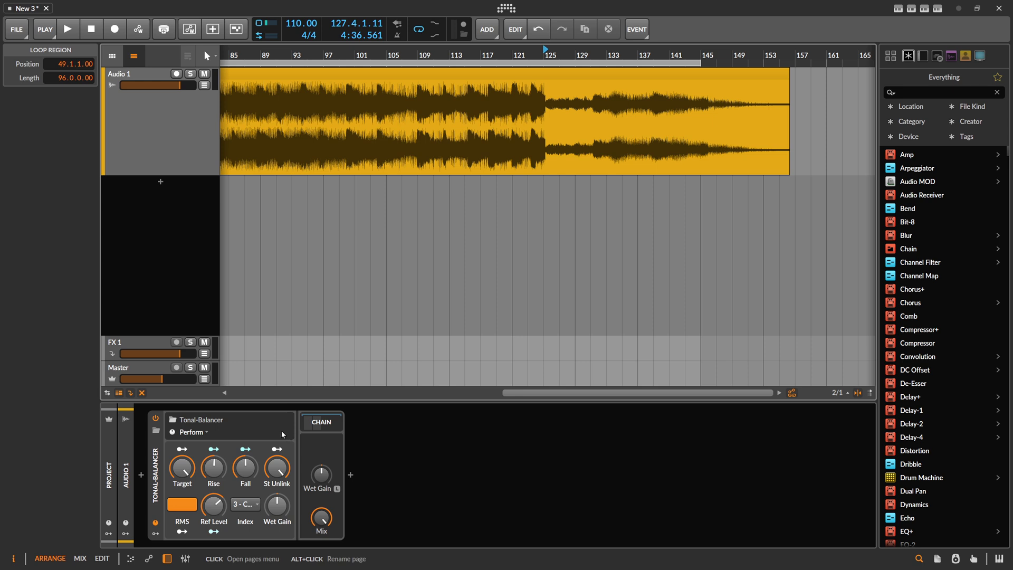
pyautogui.moveTo(188, 467); pyautogui.dragTo(189, 494)
pyautogui.click(157, 458)
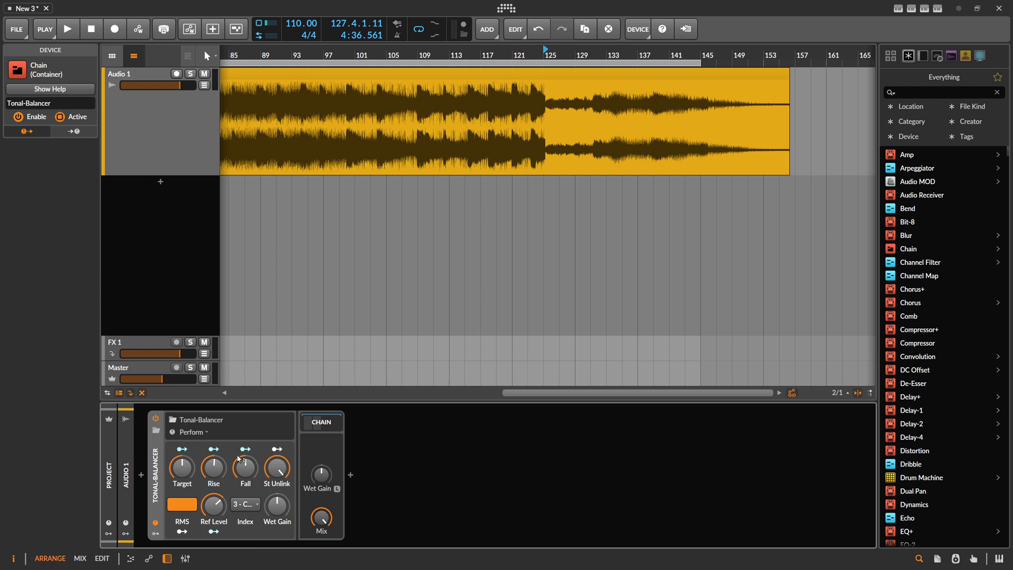
pyautogui.click(312, 425)
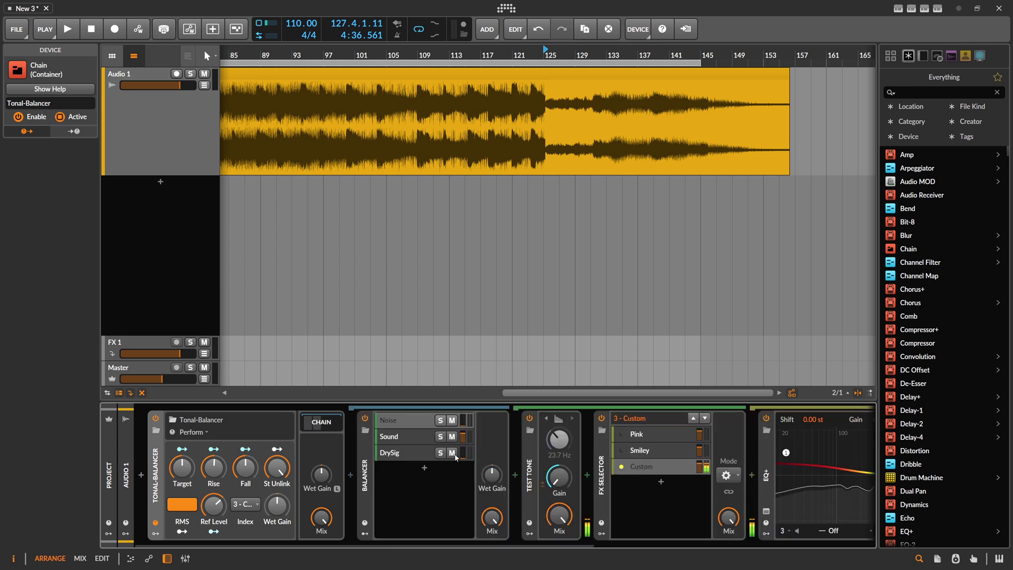
pyautogui.click(327, 425)
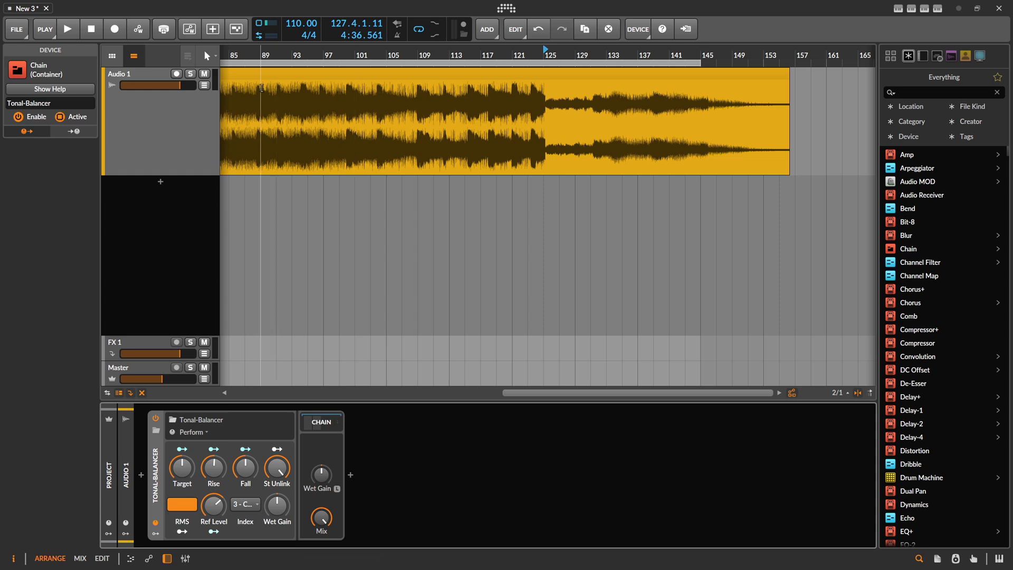
pyautogui.moveTo(243, 55); pyautogui.dragTo(322, 31)
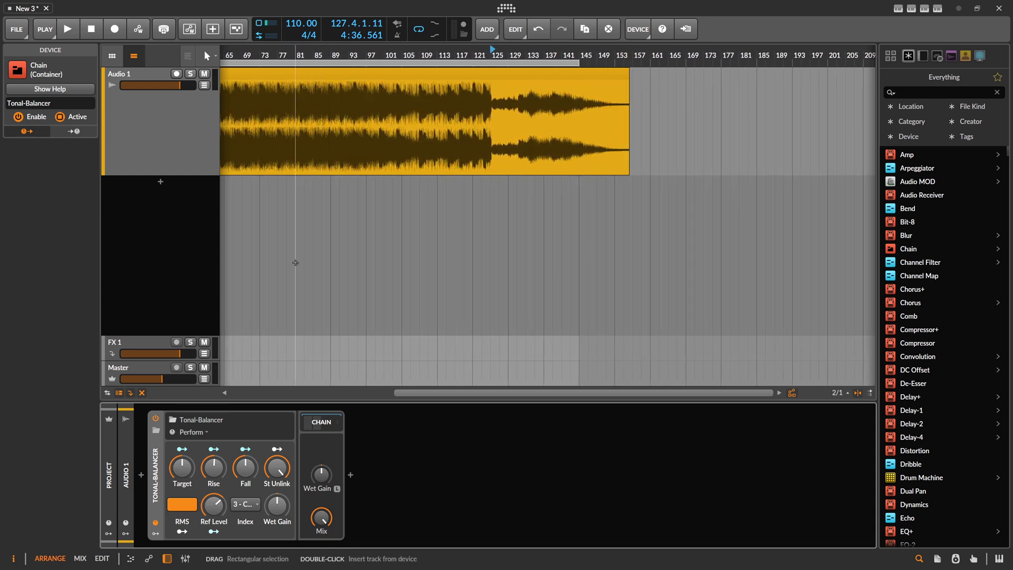